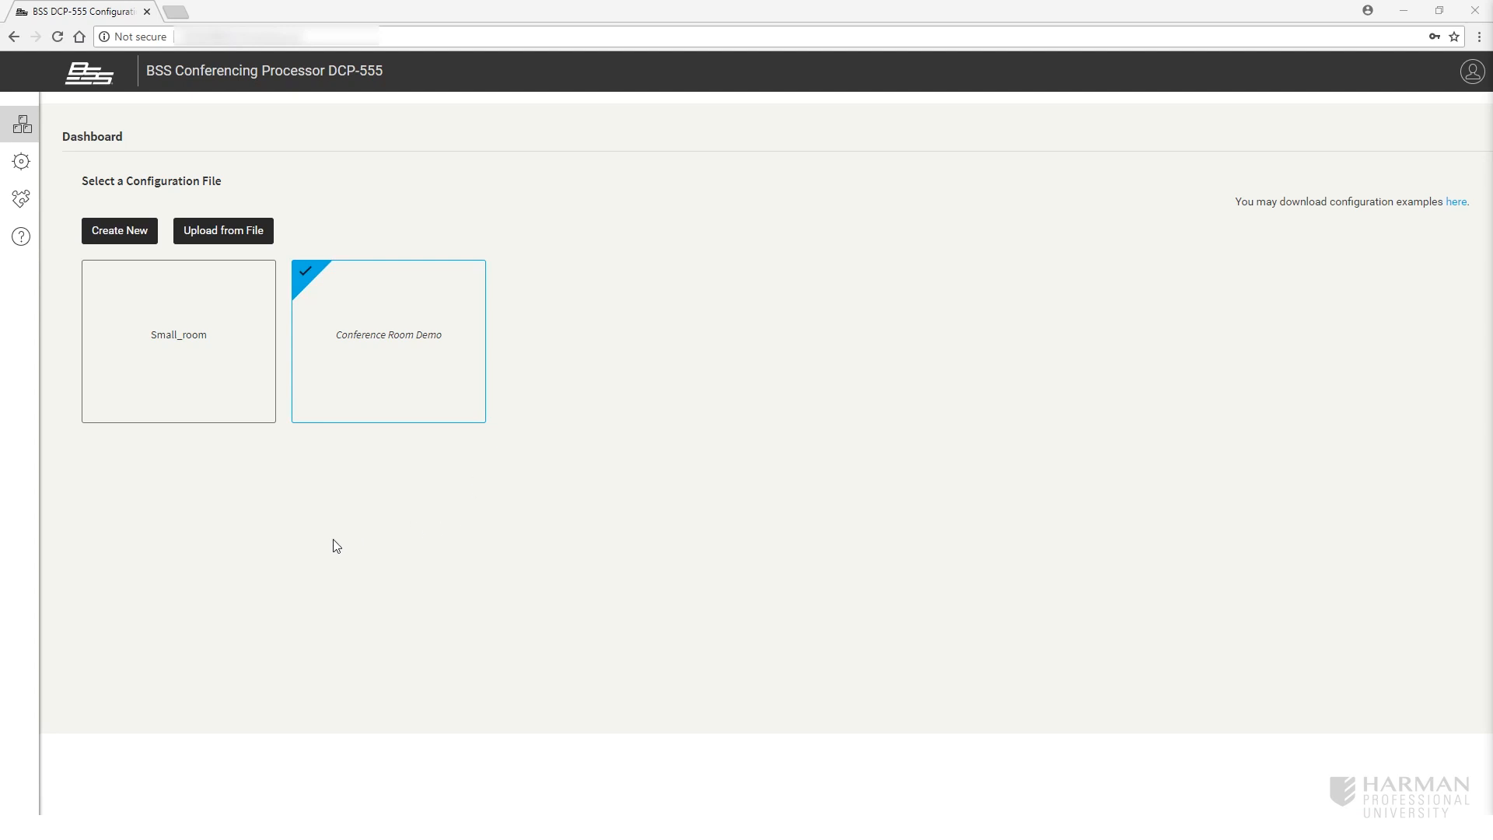
- Review the network settings of Port B (VoIP) and Port A (AES67), and run Reconfigure
mouse_move(376, 366)
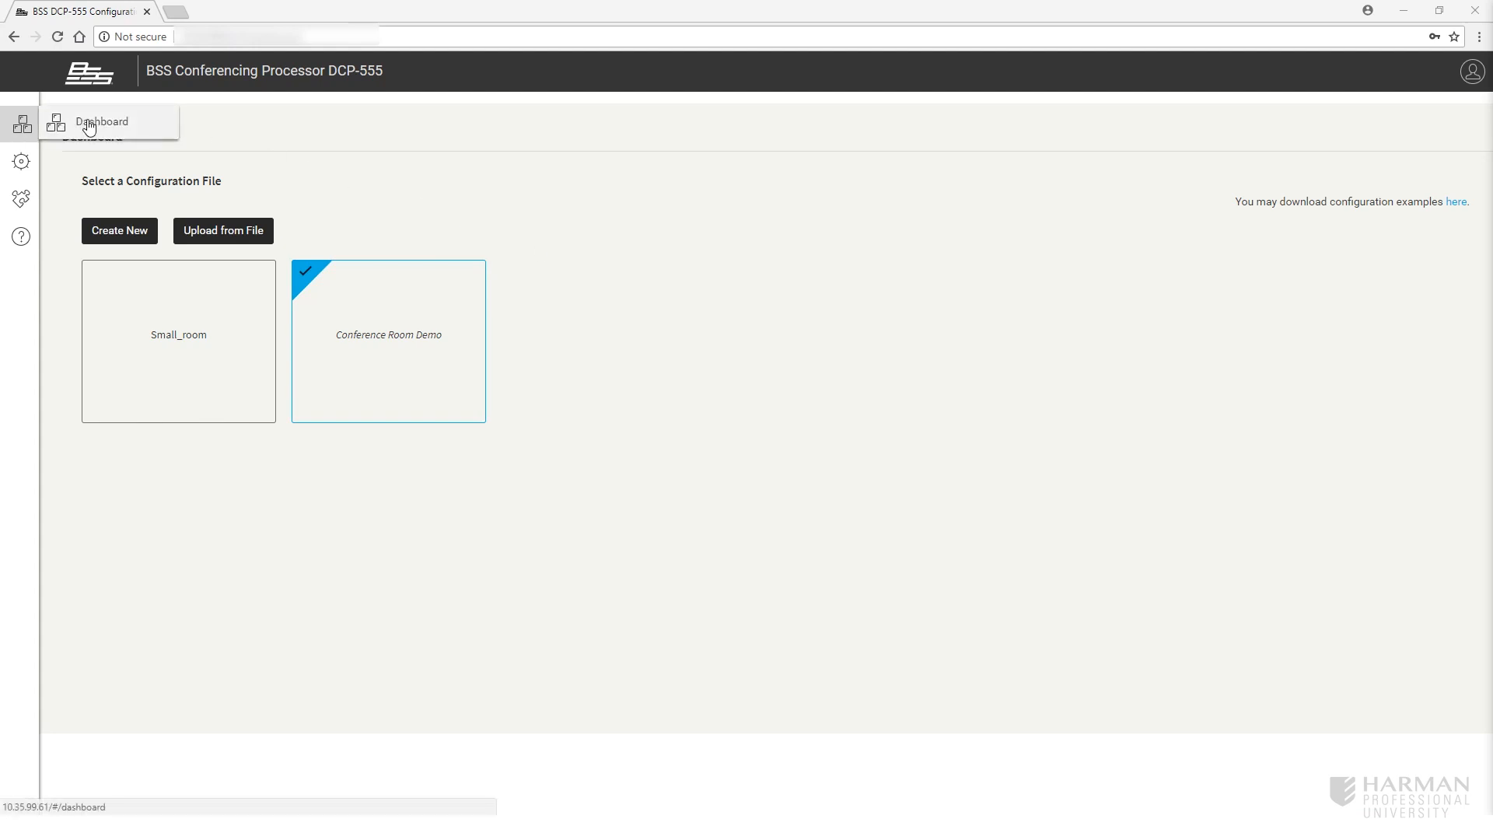
mouse_move(22, 178)
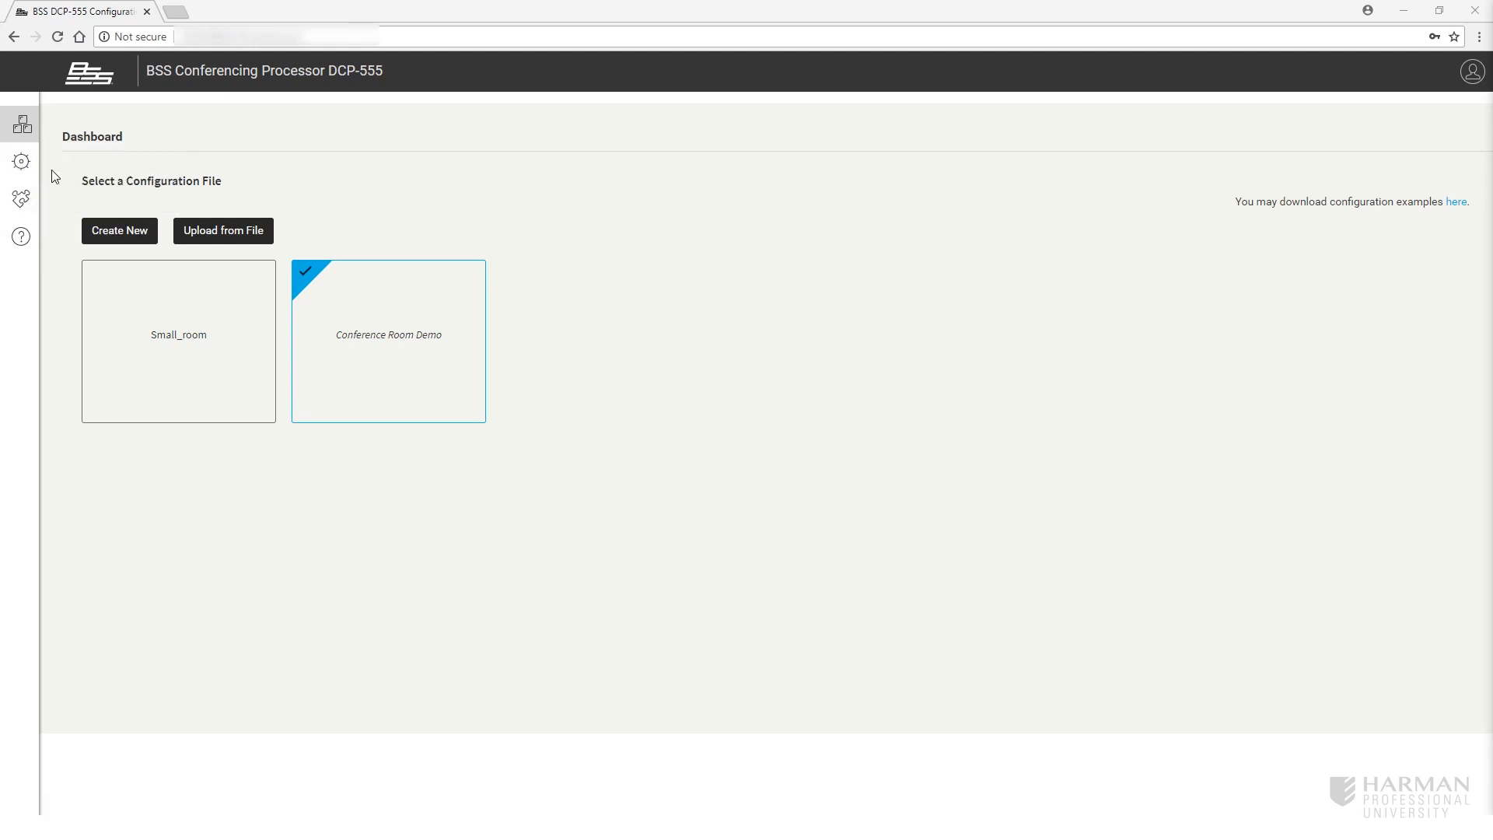
click(73, 157)
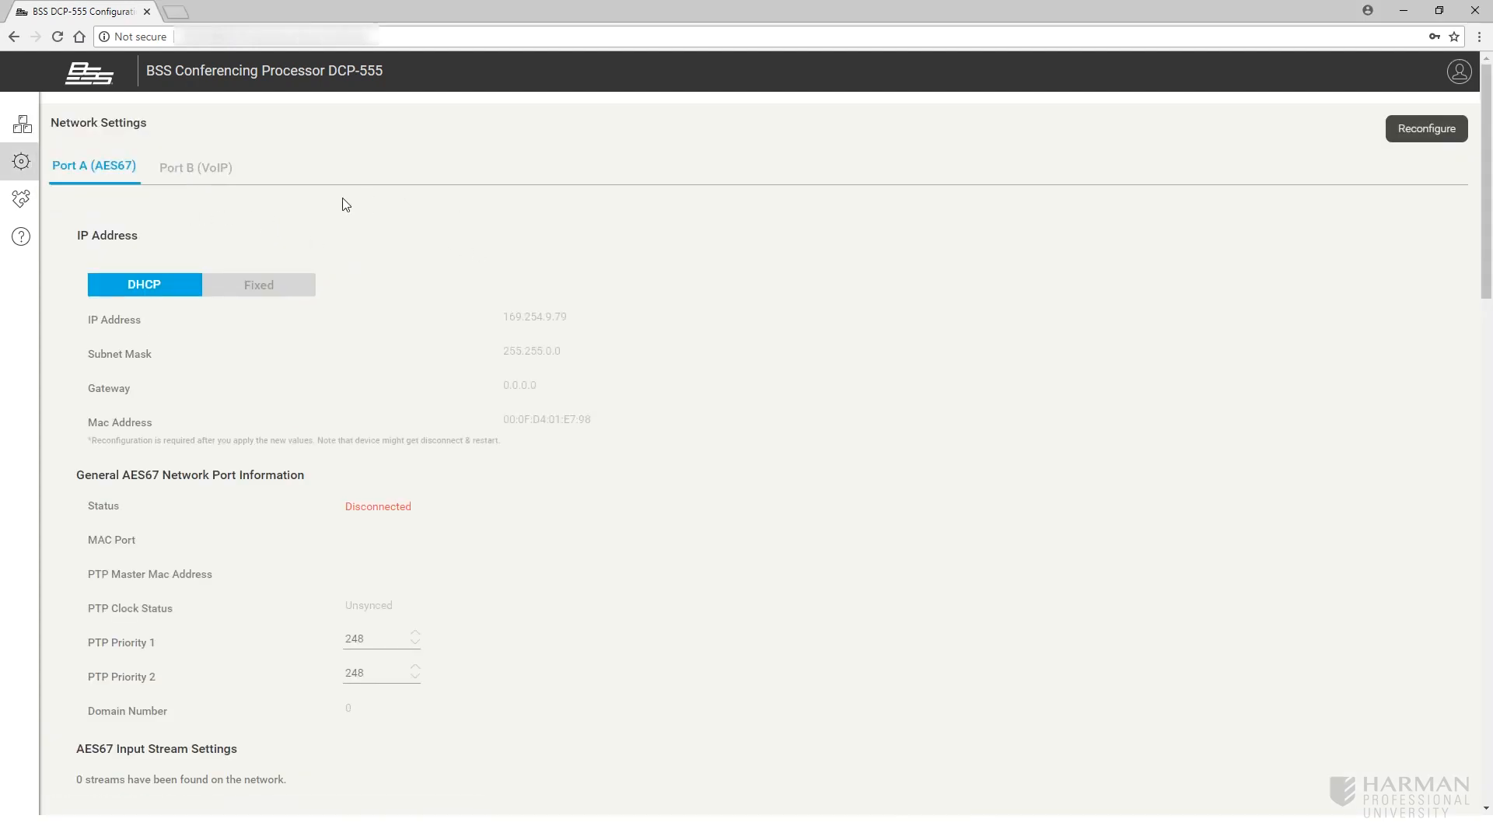
click(194, 169)
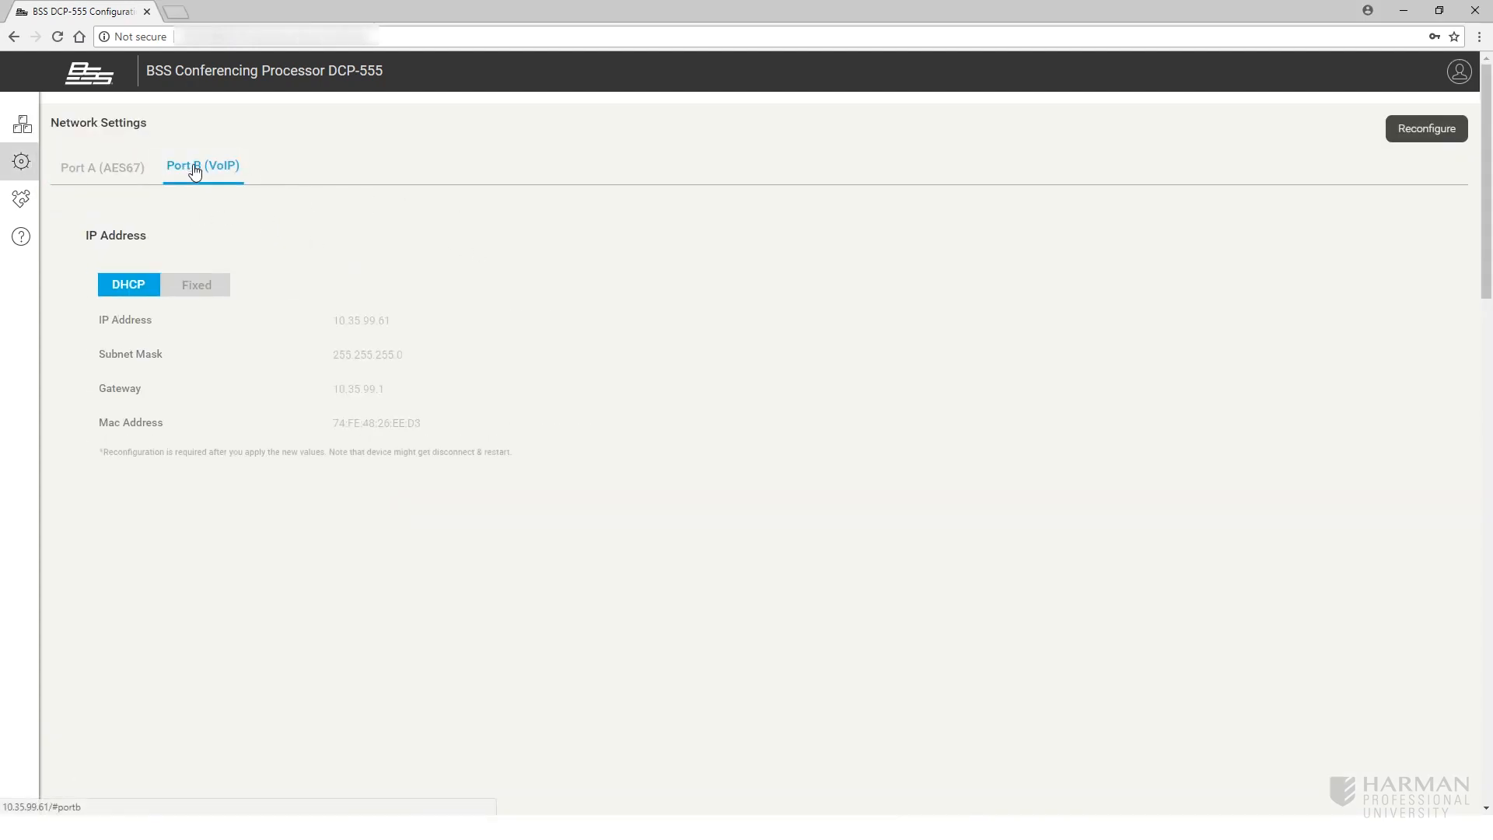
click(110, 167)
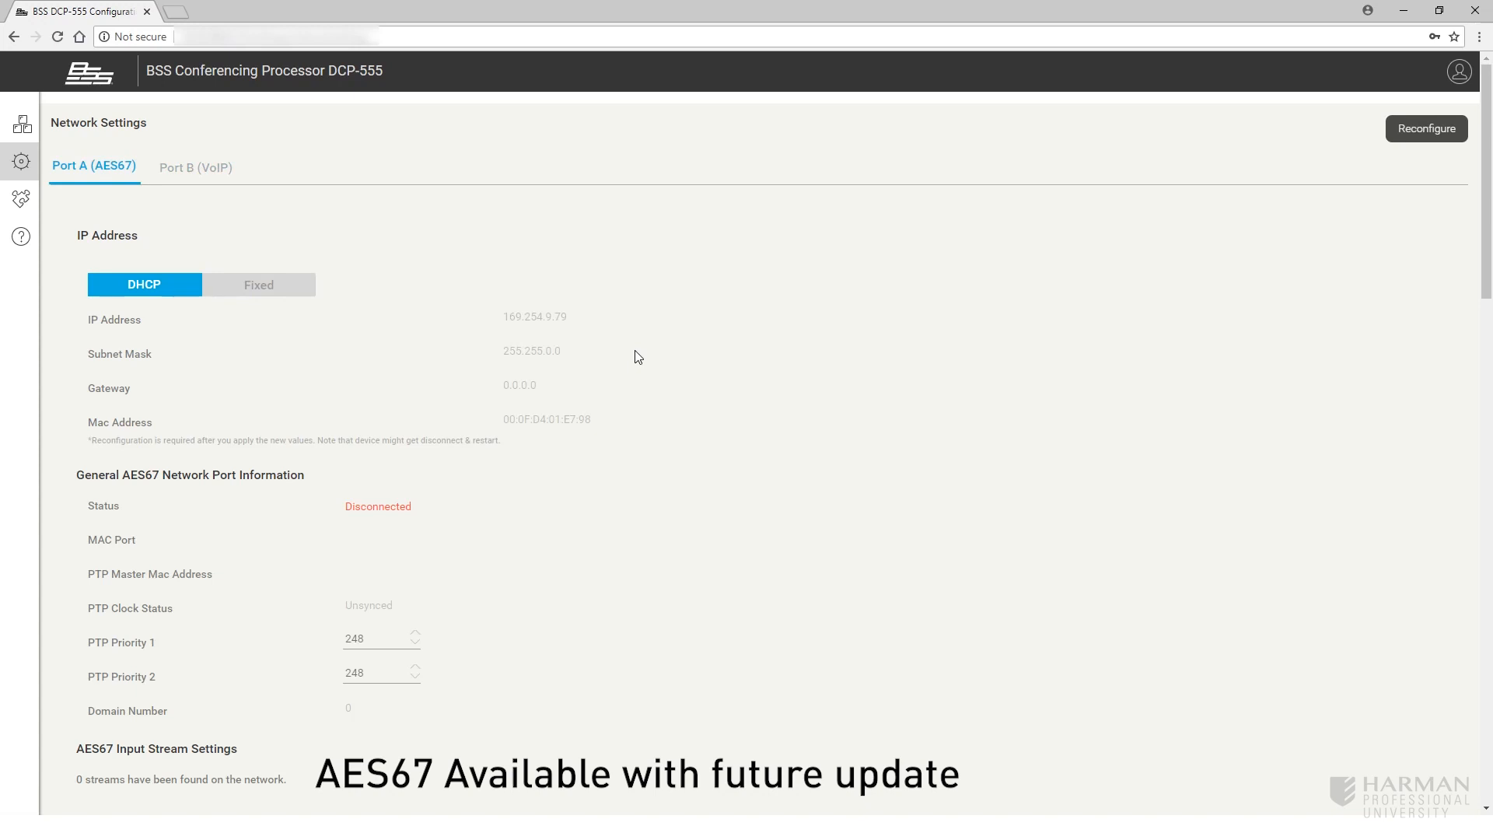
click(1425, 134)
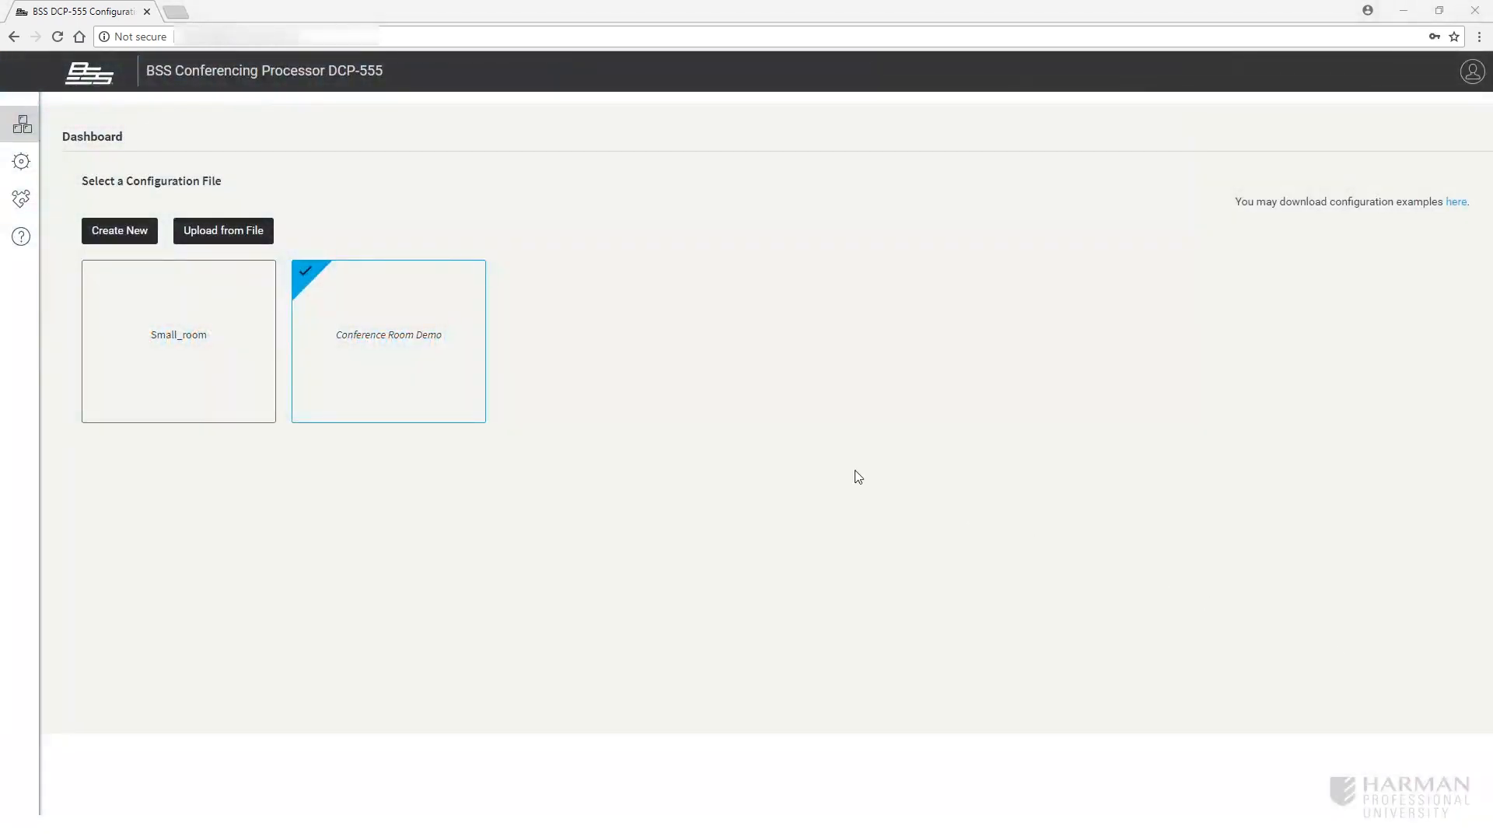
- Open the device settings and switch the processor's Locate function on and back off
mouse_move(31, 161)
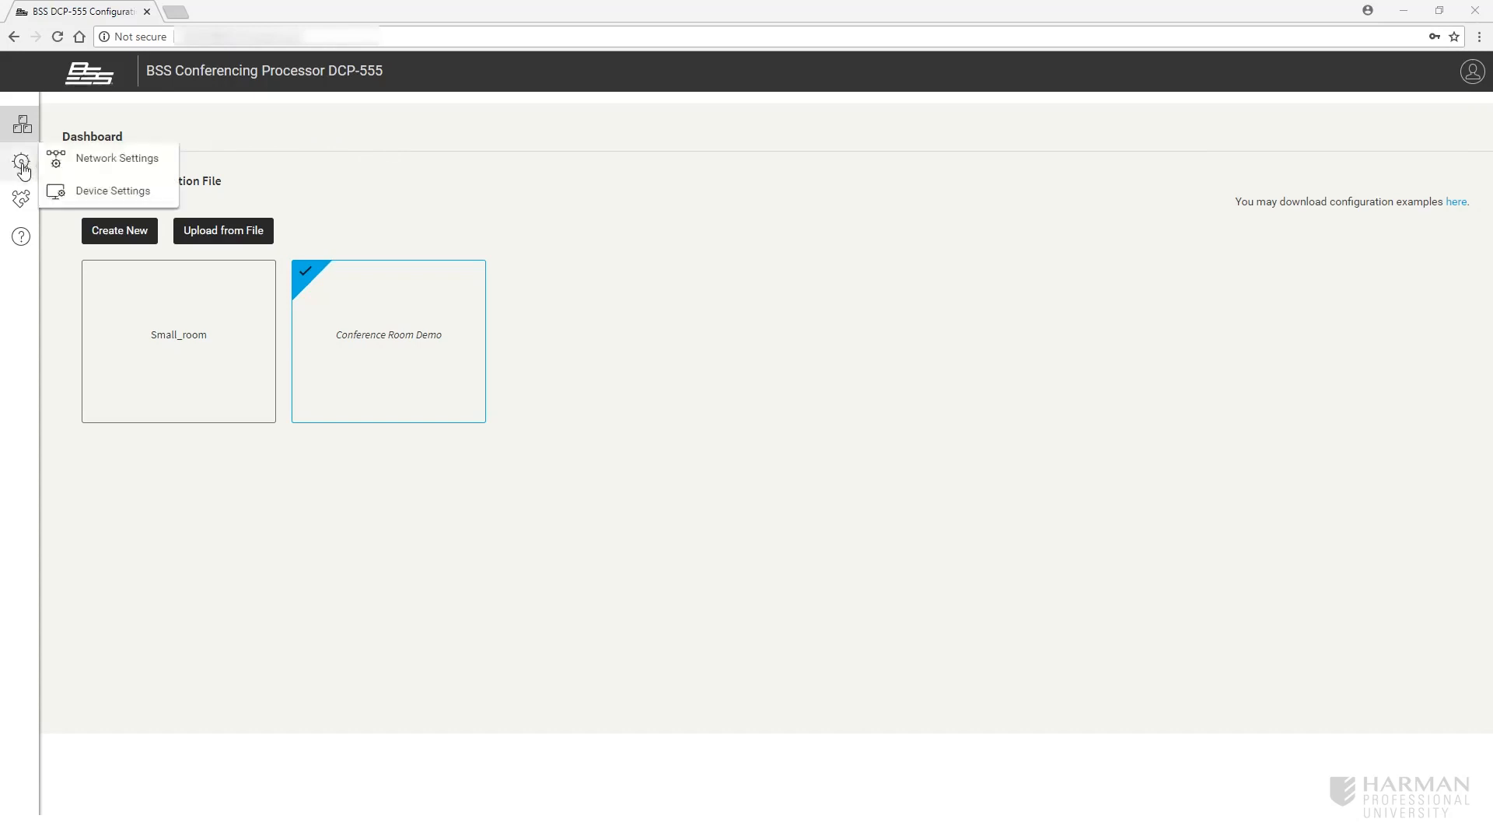
click(70, 190)
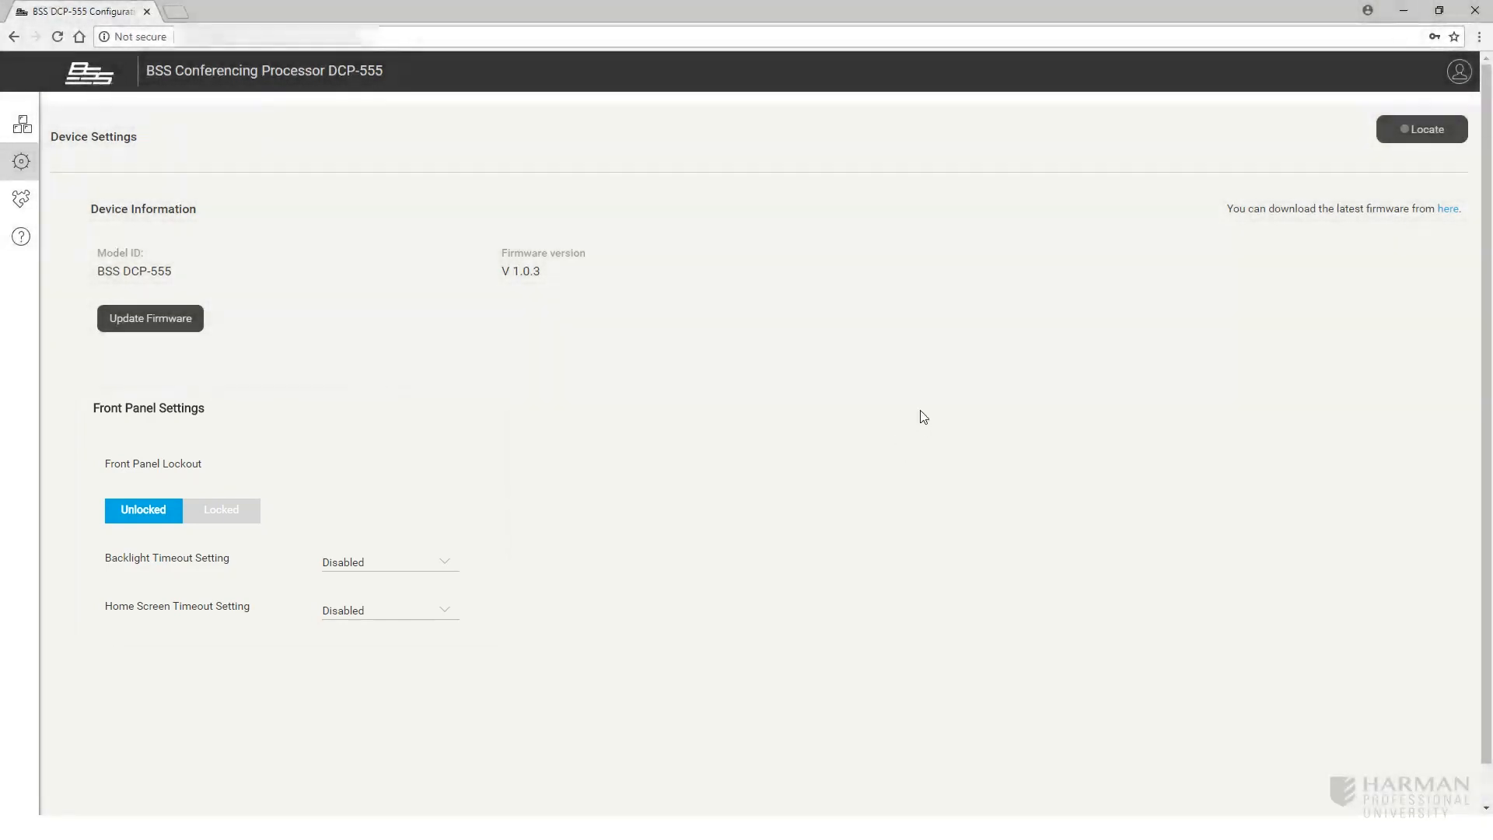
click(1433, 130)
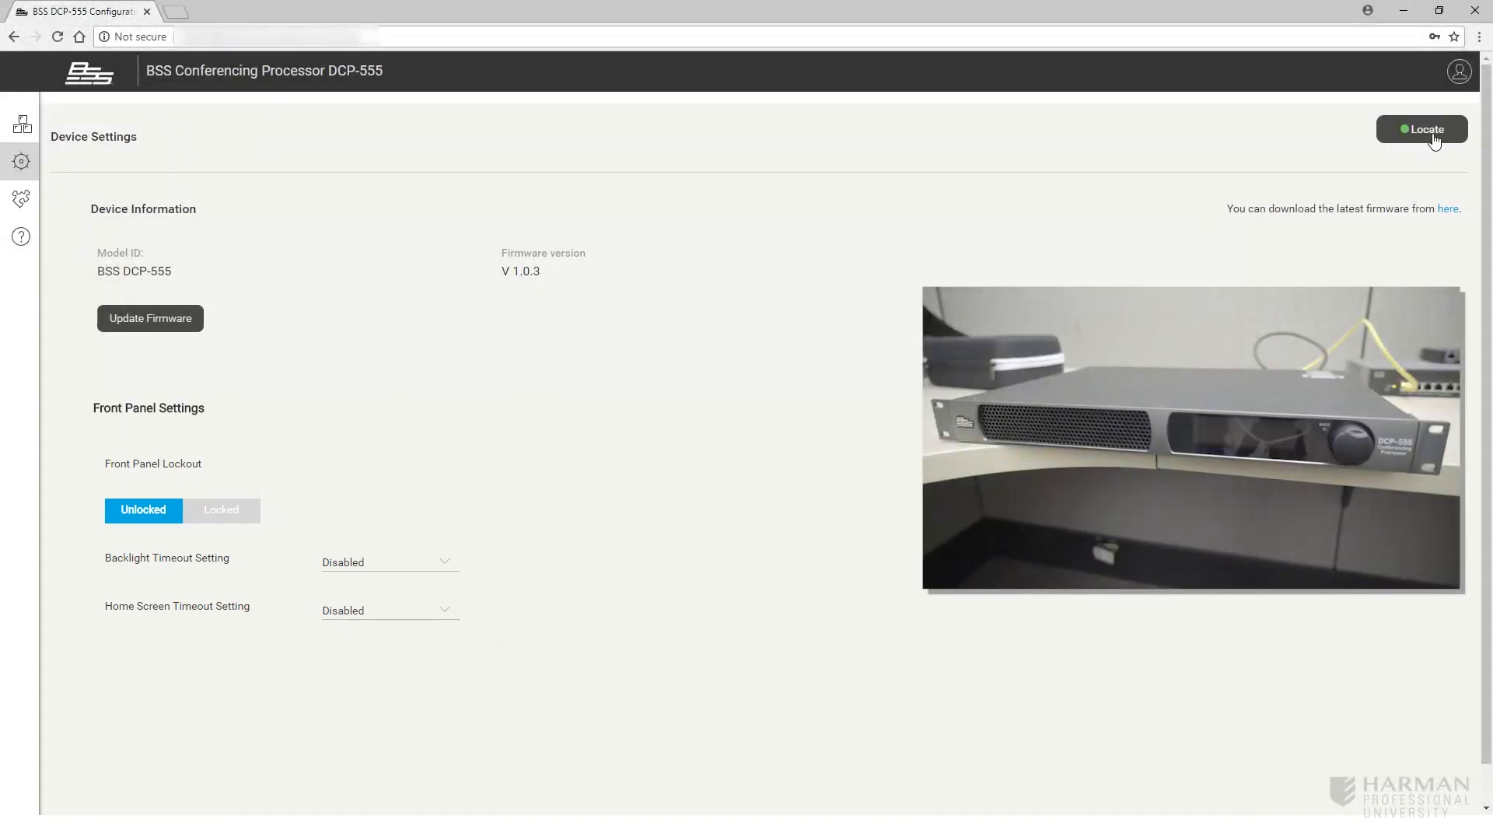
click(1433, 131)
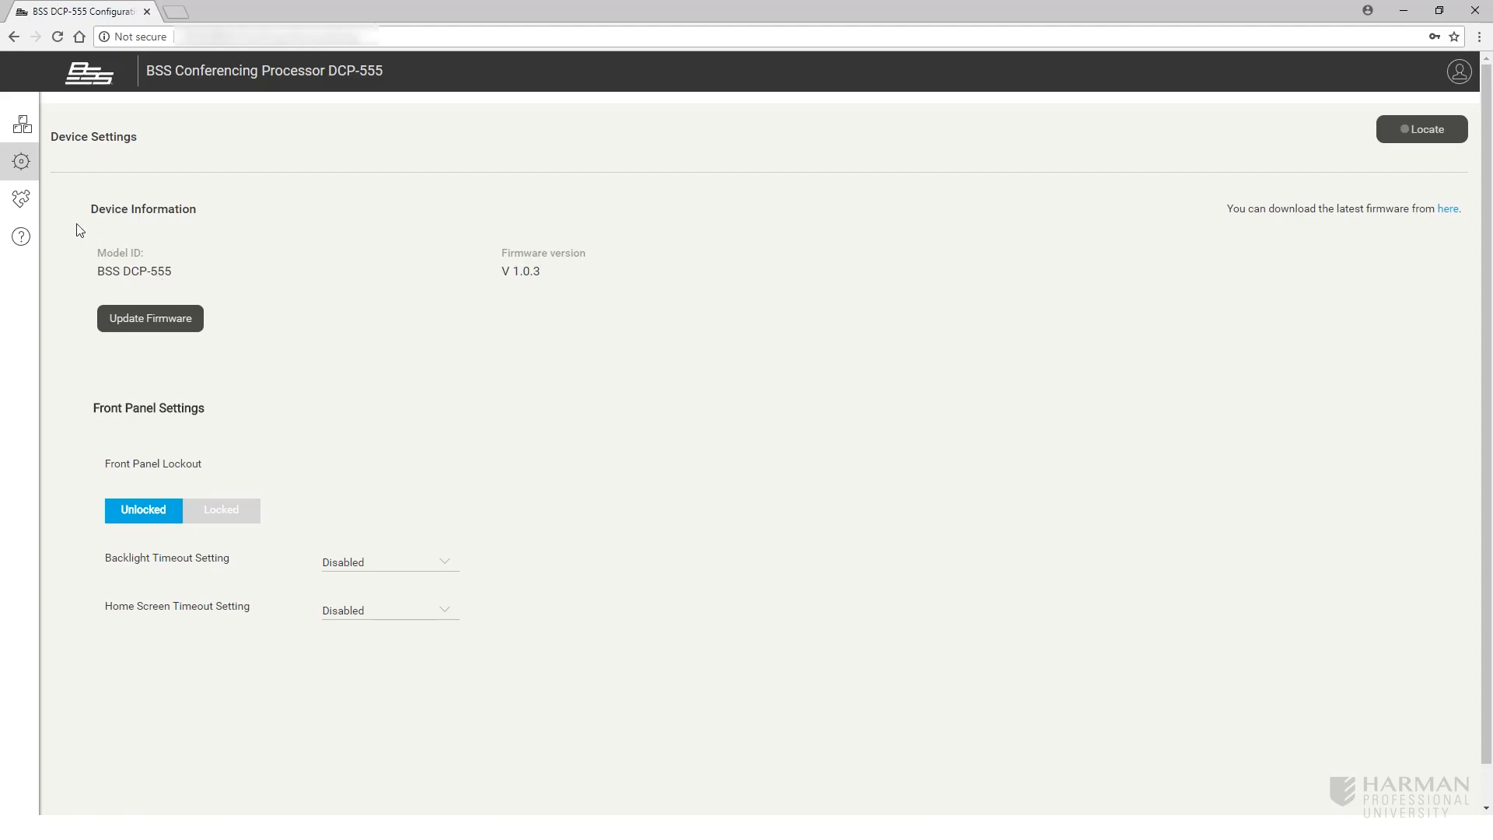
- Open the DCP-555 support documentation and the online help, each in its own browser tab
click(78, 198)
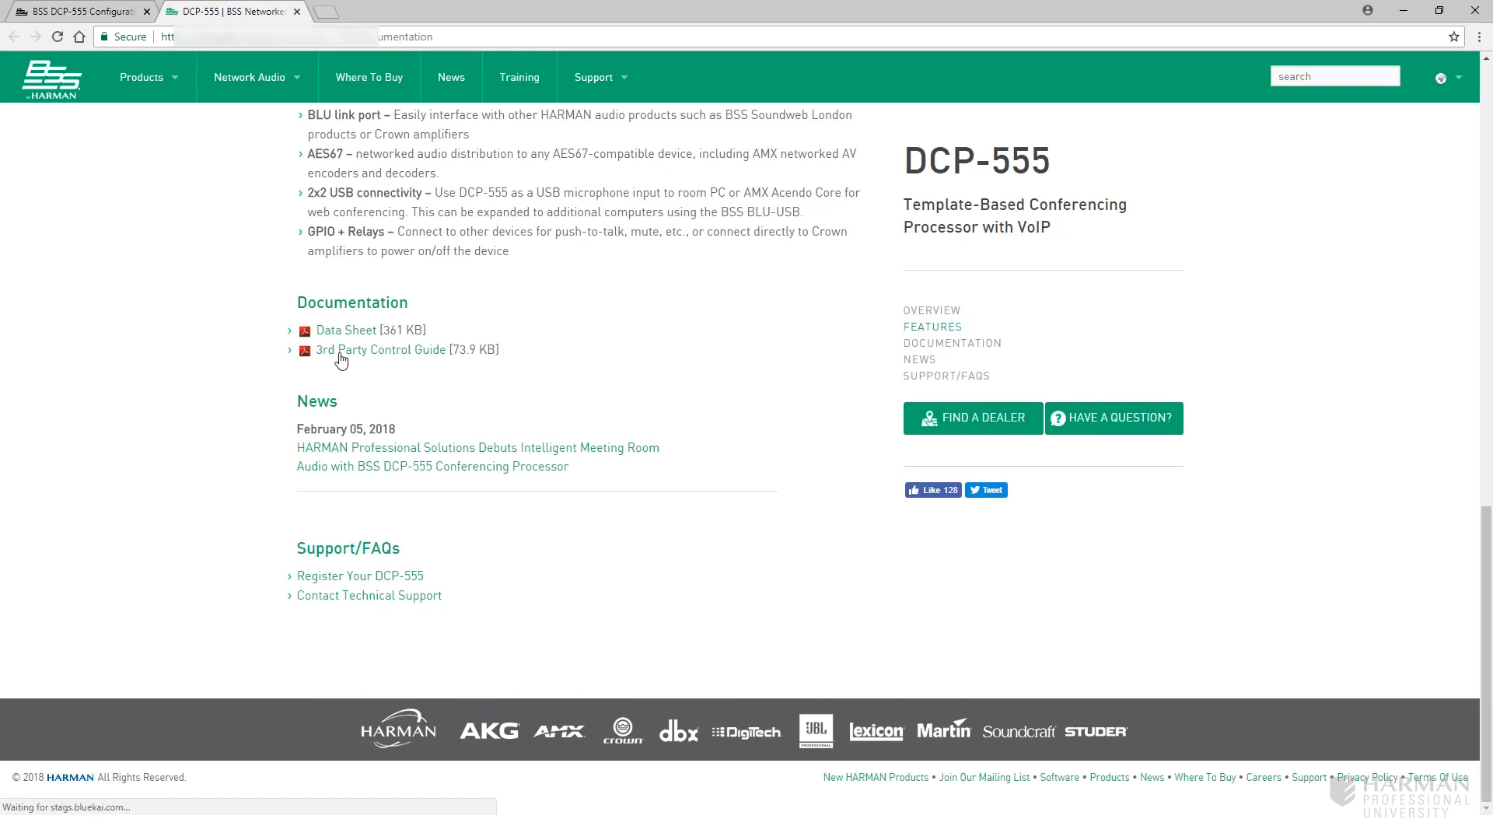
click(77, 17)
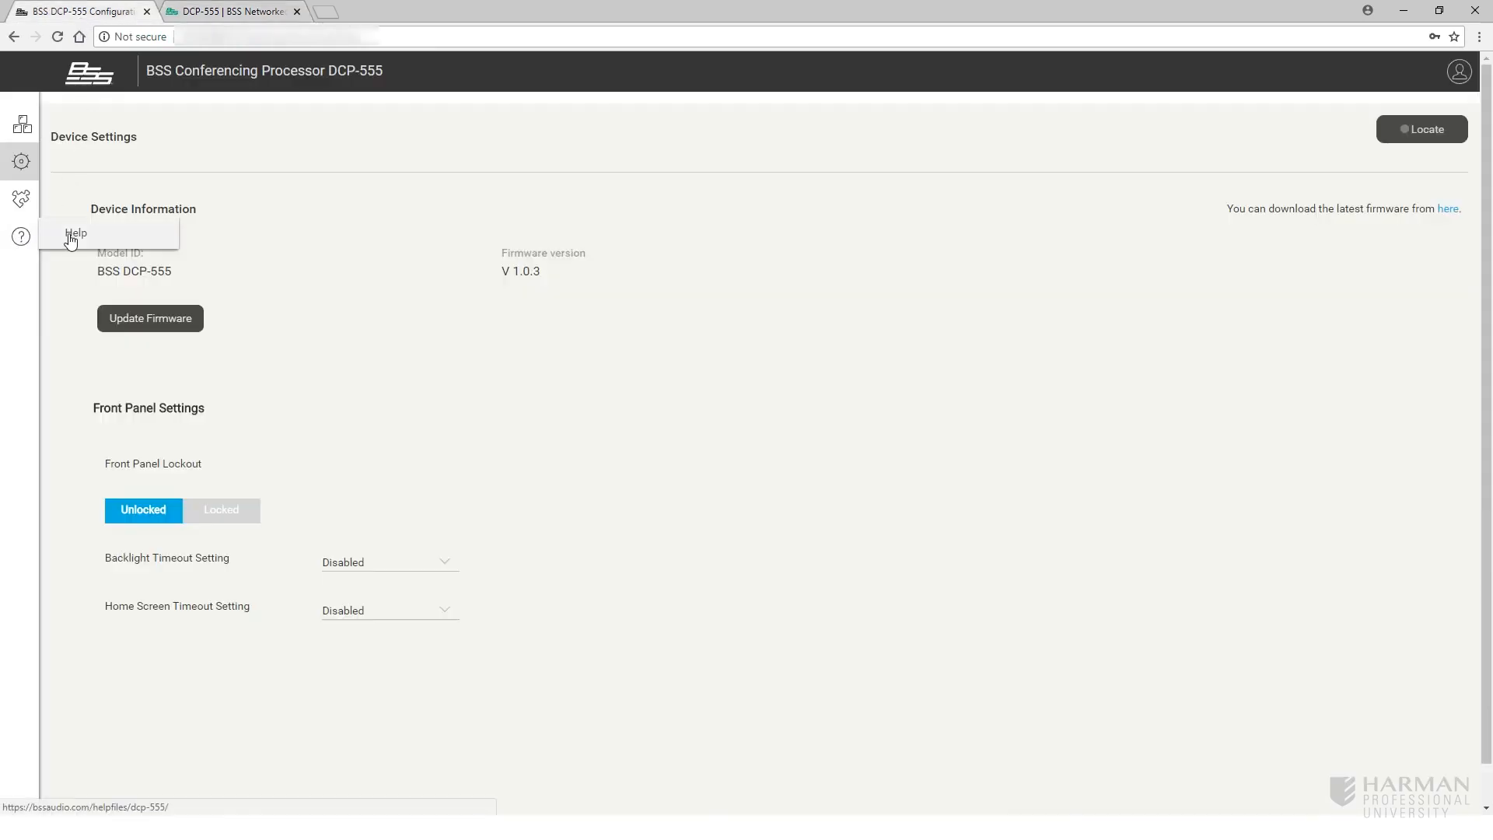
click(73, 234)
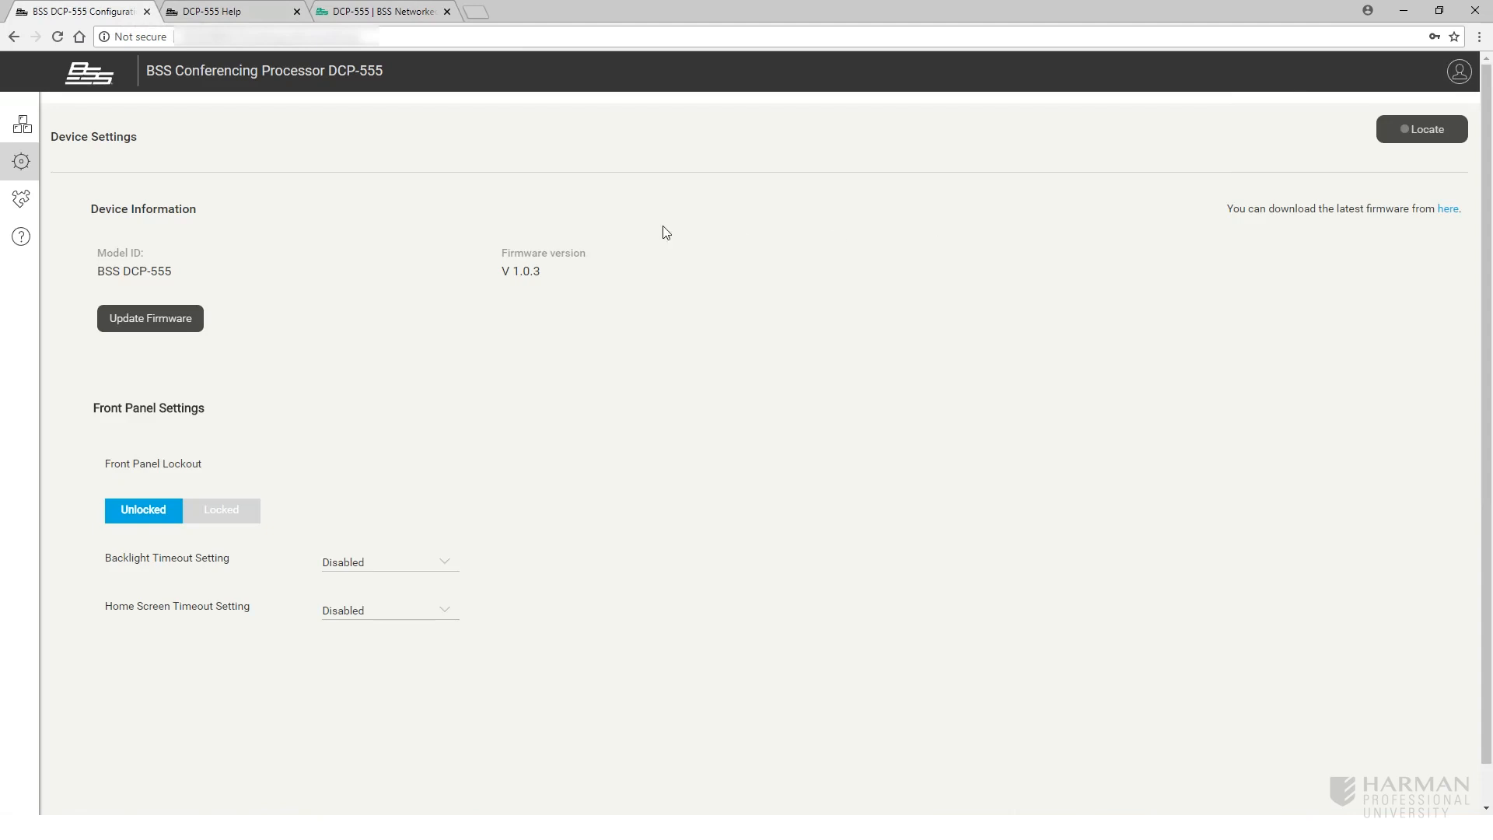
- Open the Conference Room Demo configuration from the dashboard and view the BLU Link settings, including the Priority value
click(22, 124)
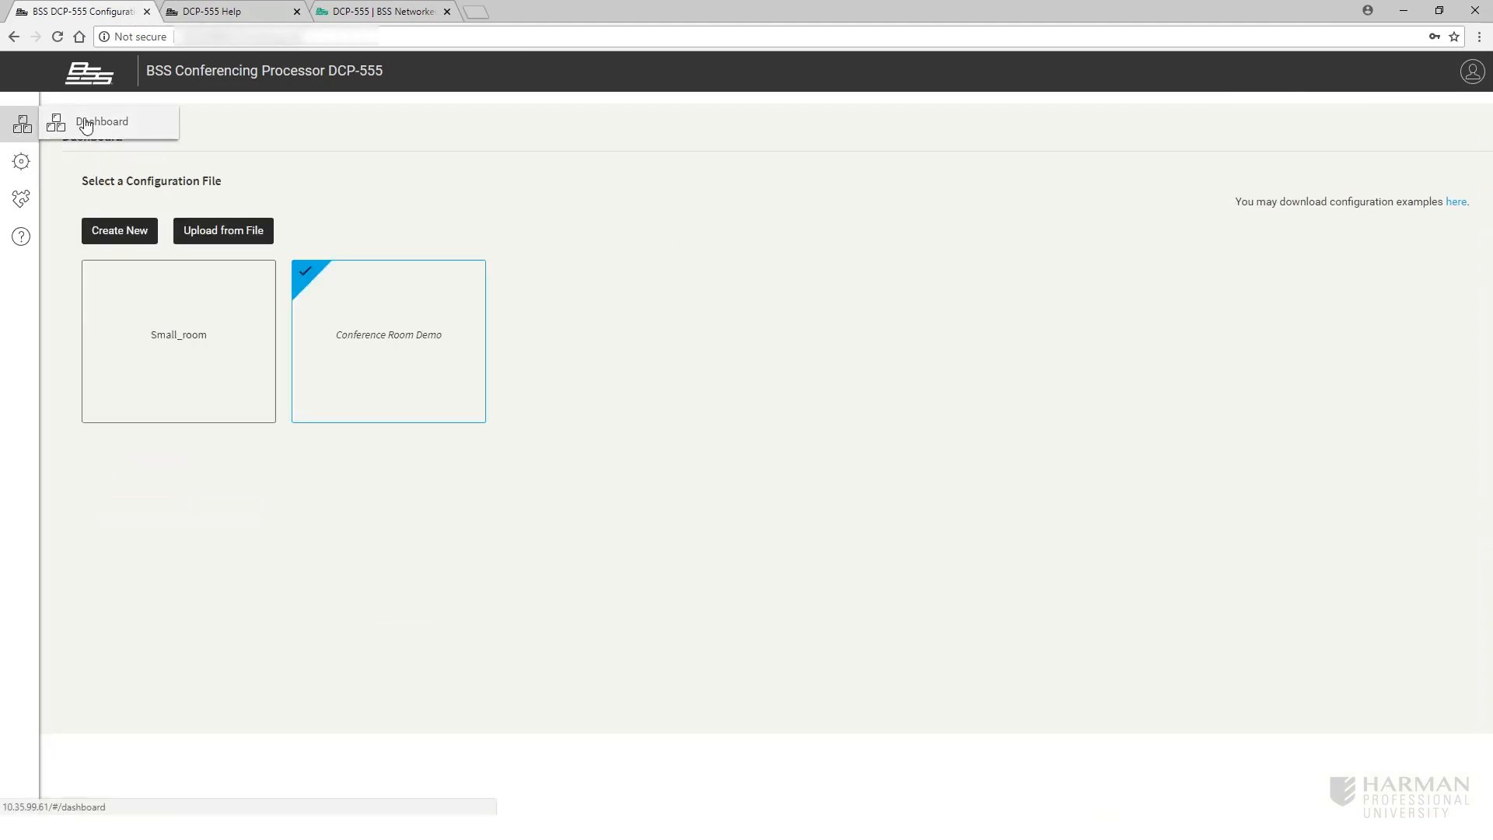
click(338, 331)
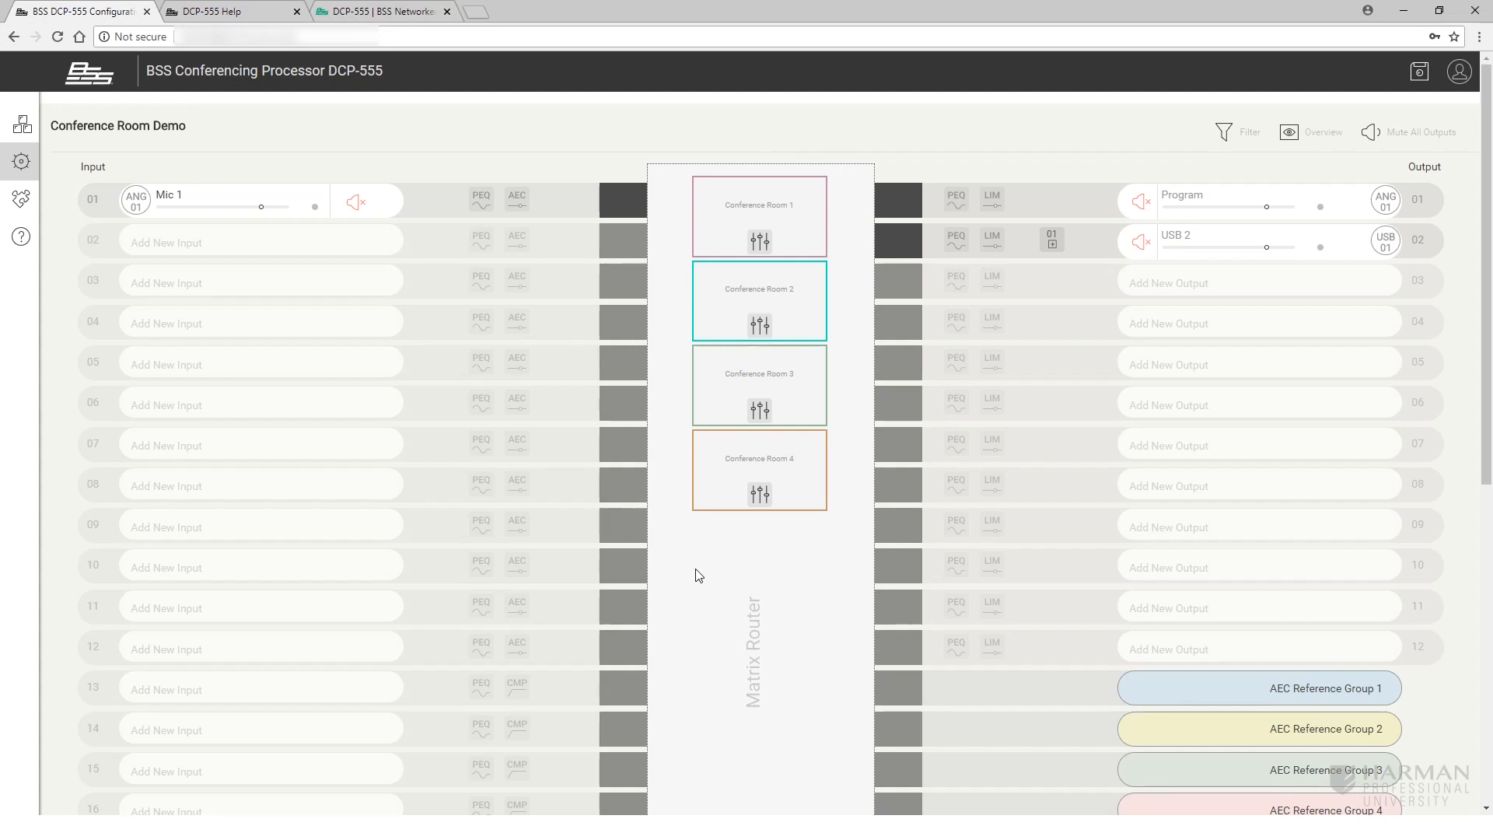
click(18, 162)
mouse_move(23, 171)
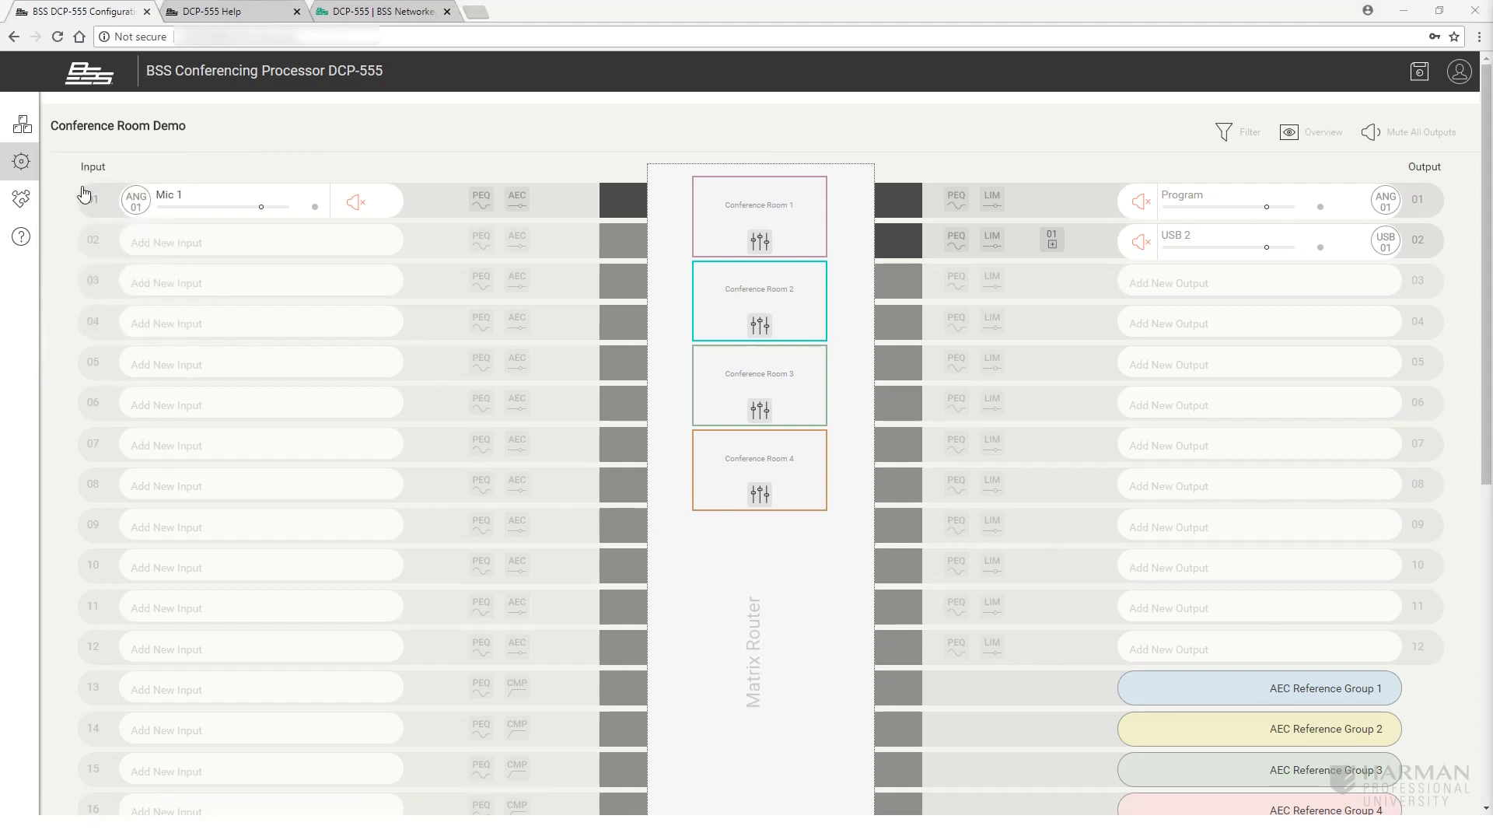
click(117, 225)
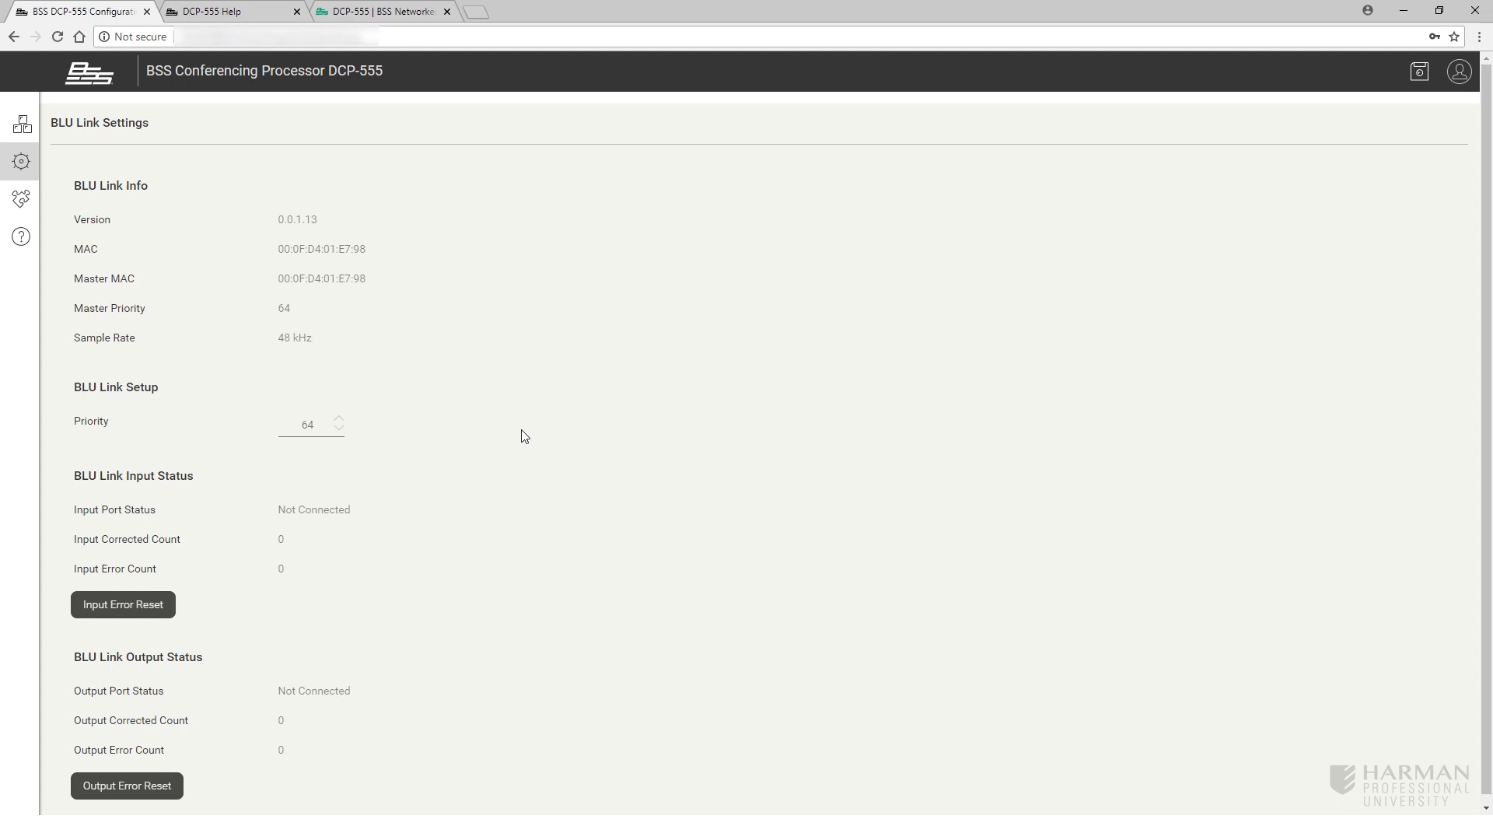
double_click(305, 425)
click(421, 436)
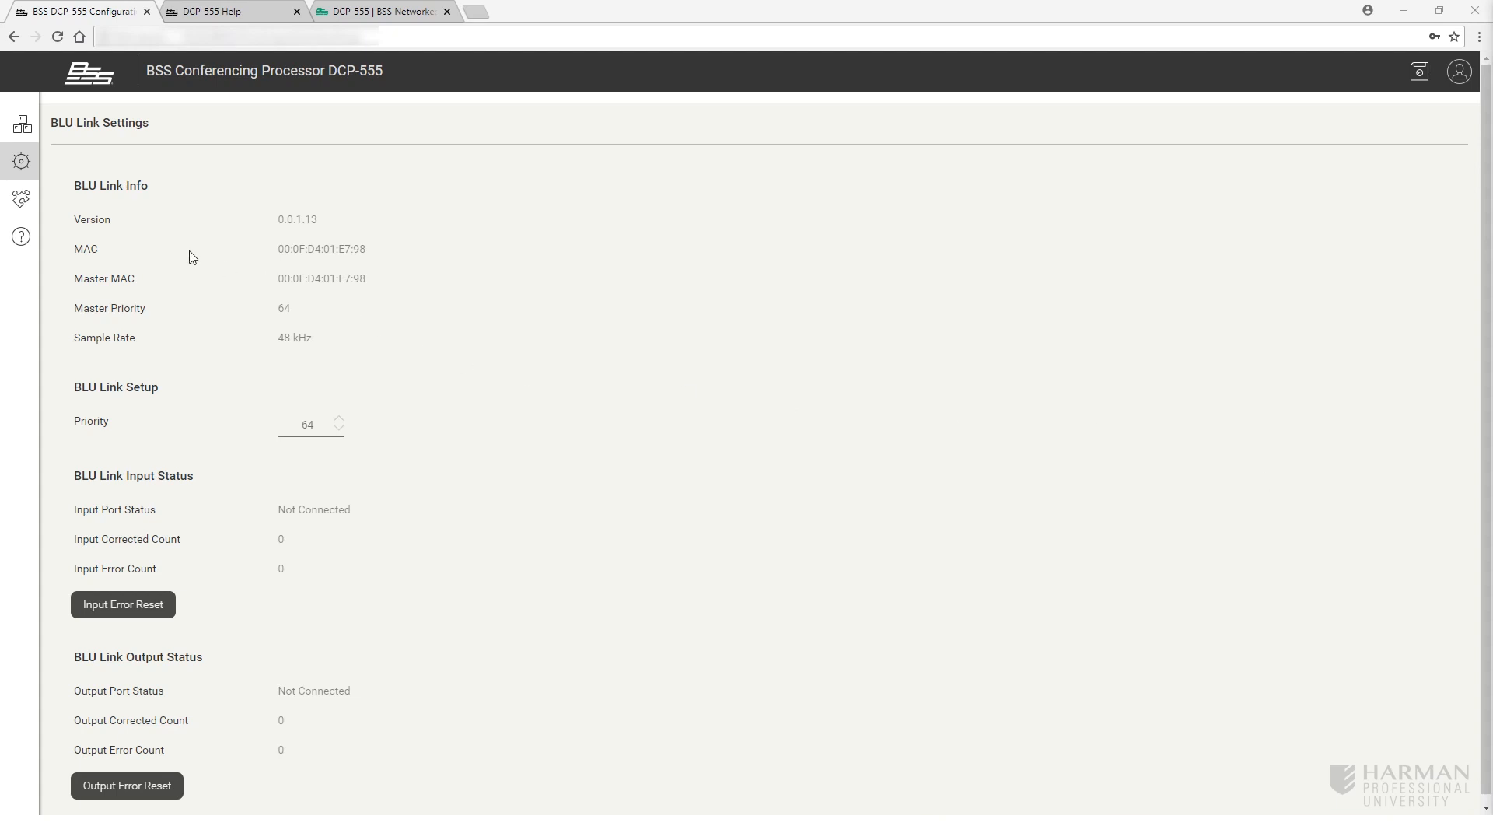
- Open the VoIP settings, view the customer dialer page for VoIP Phone 1, and return to the settings
mouse_move(21, 161)
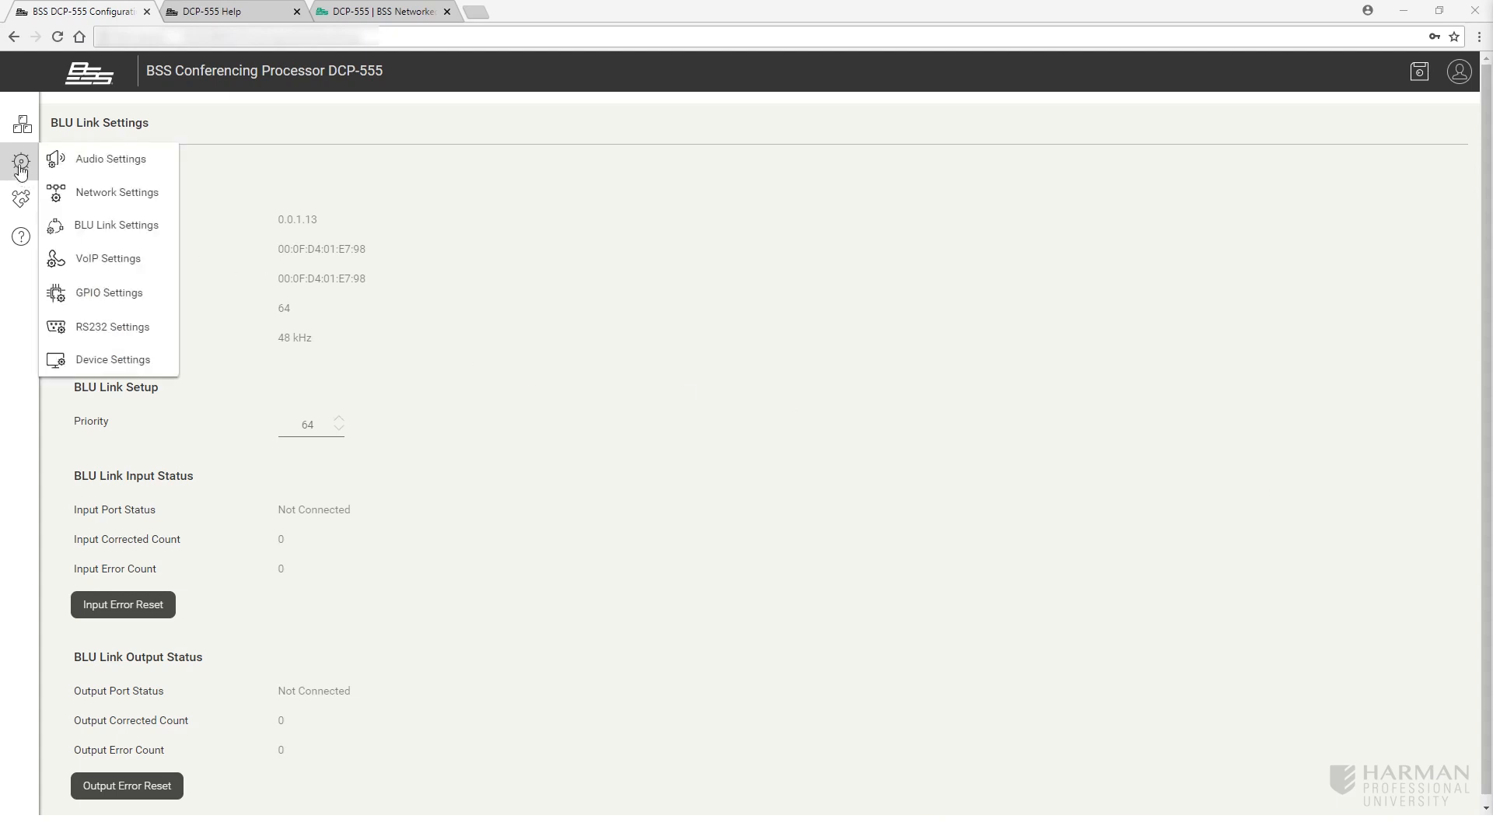
click(110, 258)
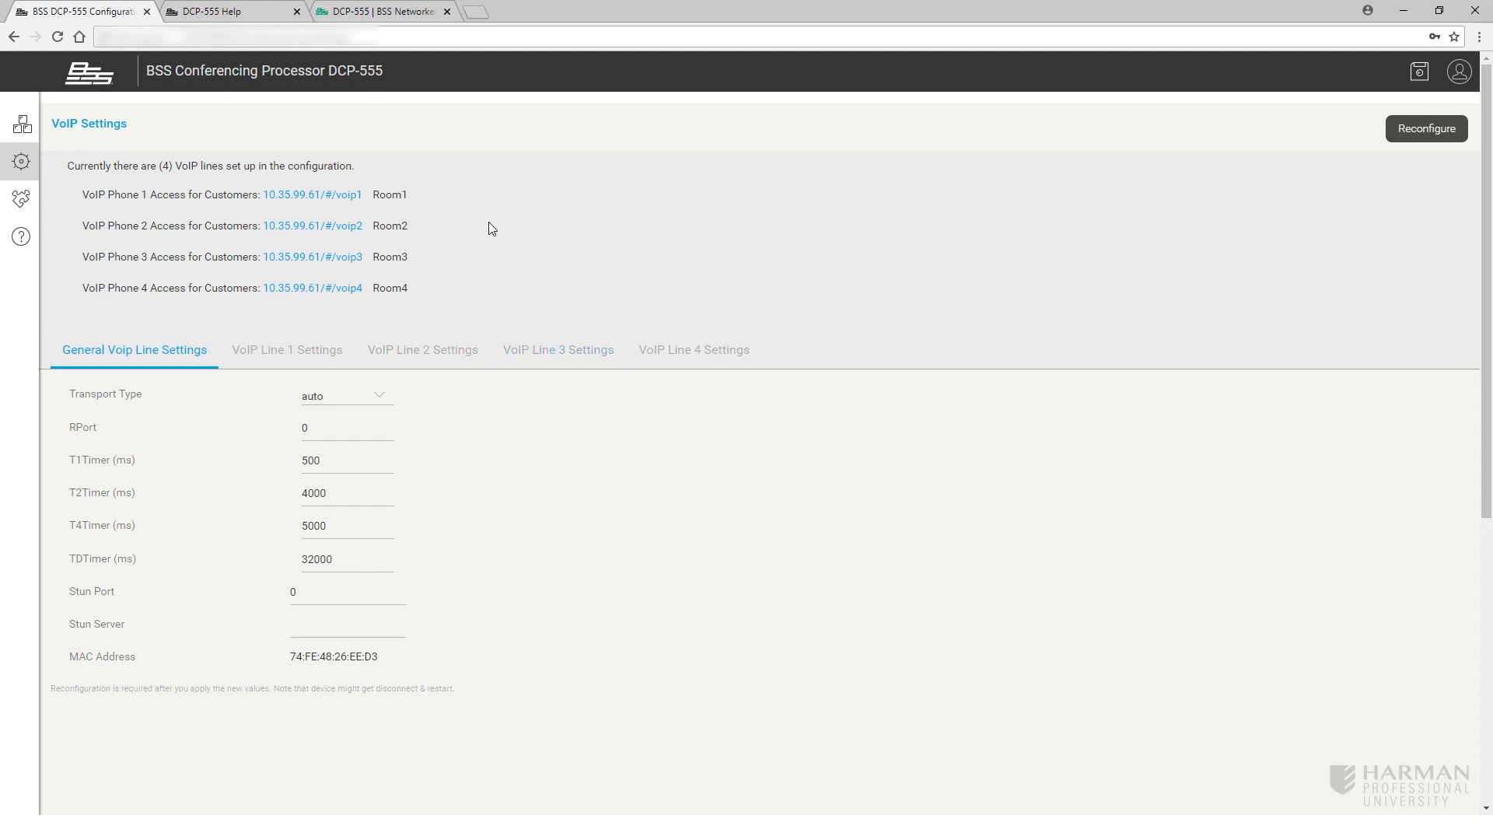
click(322, 201)
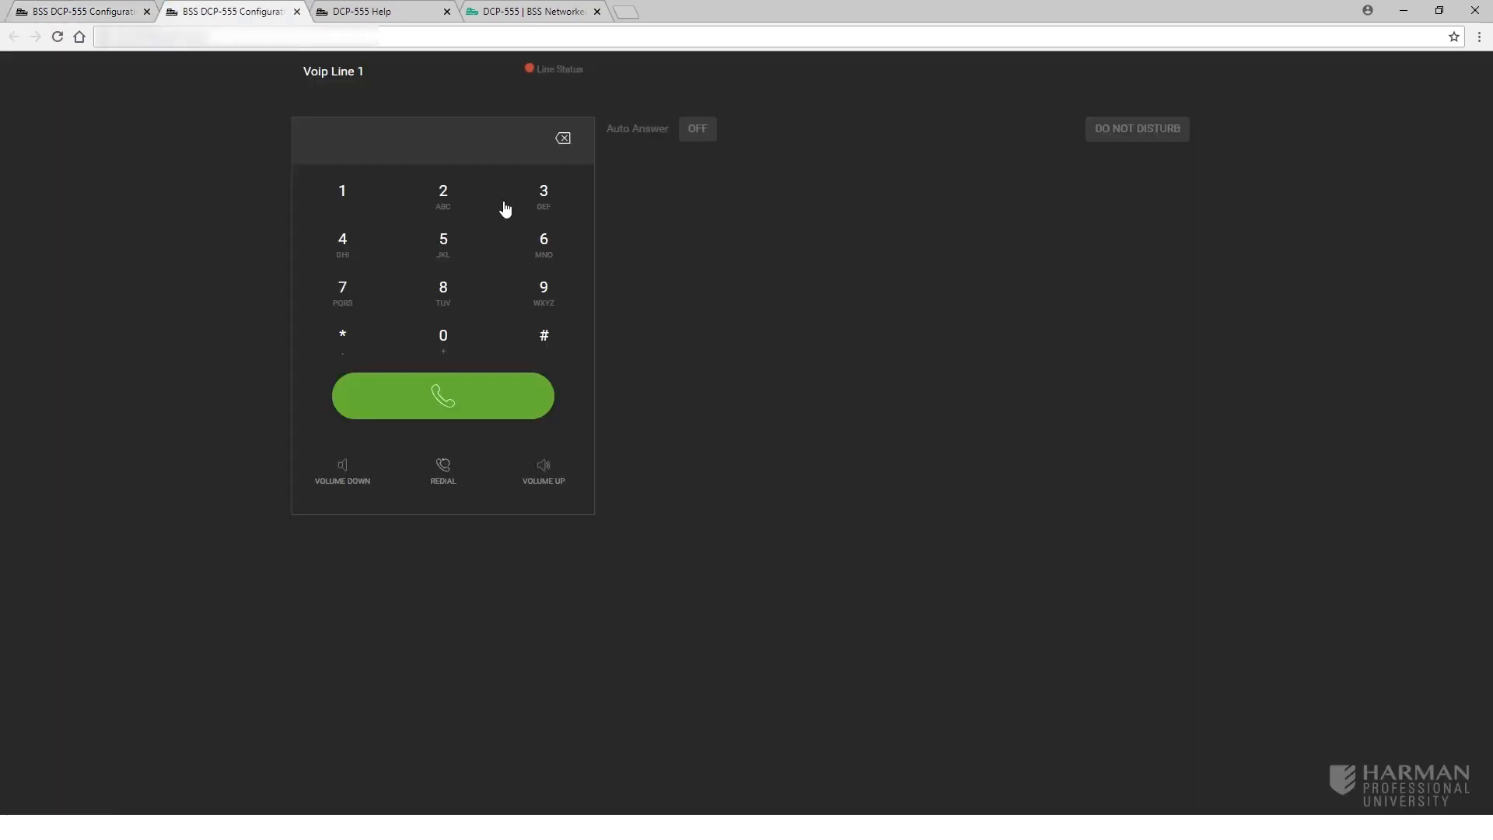
key(ctrl+shift+Tab)
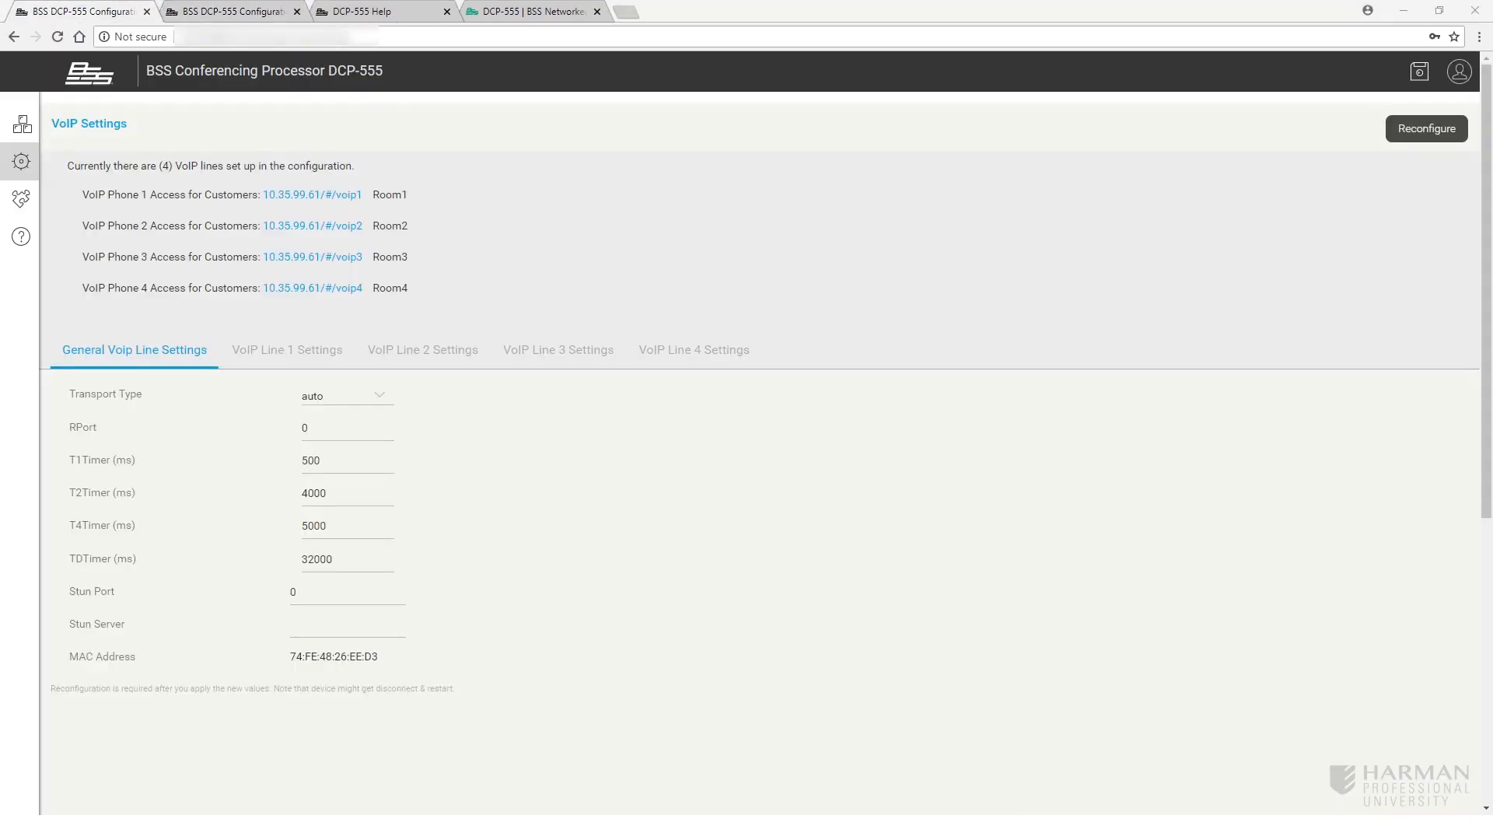
- Examine the input connection options for GPI Port 1 and the relay output settings in the GPIO settings
mouse_move(13, 163)
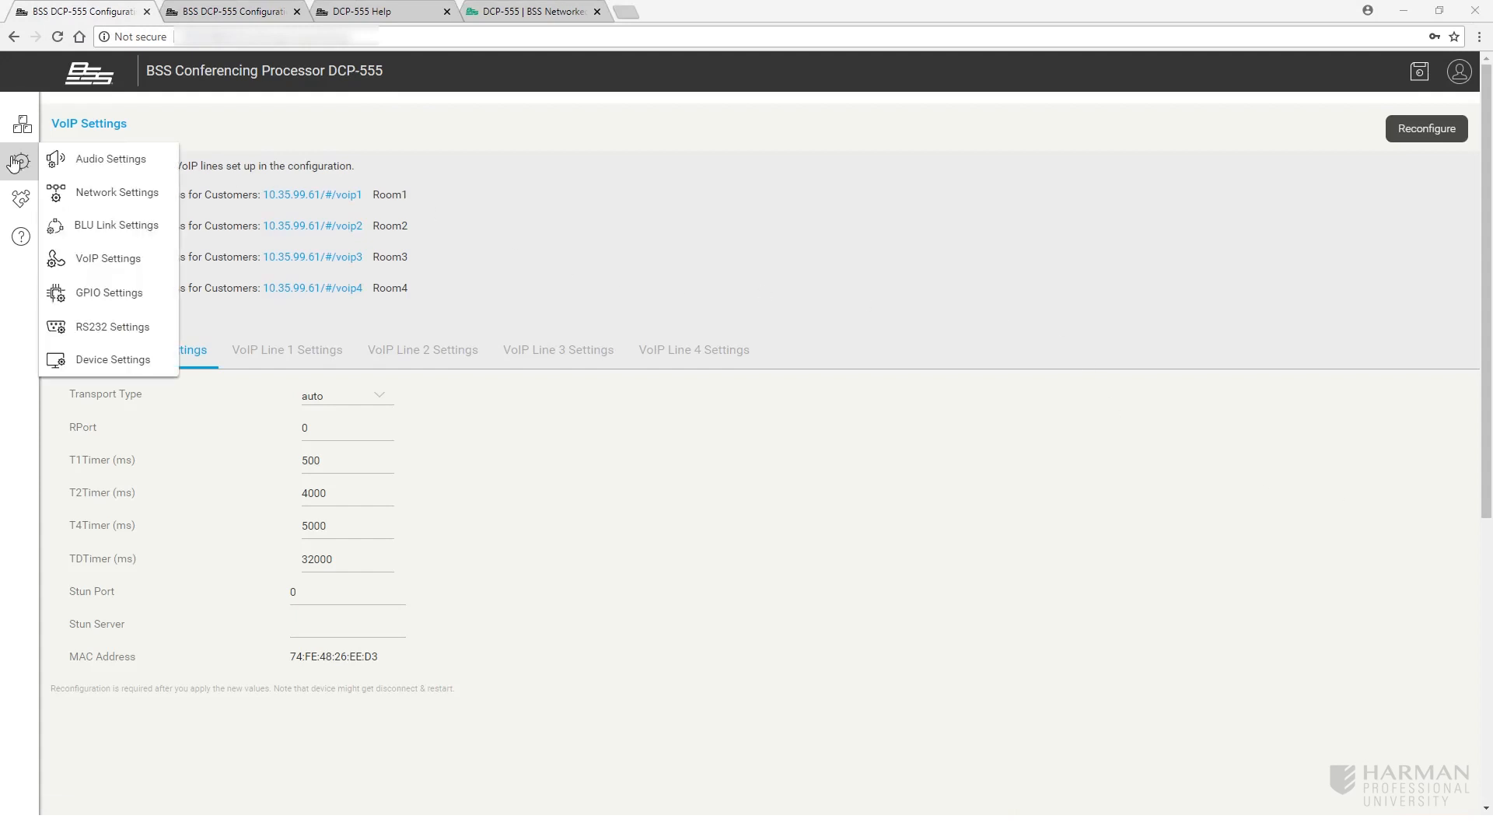
click(109, 292)
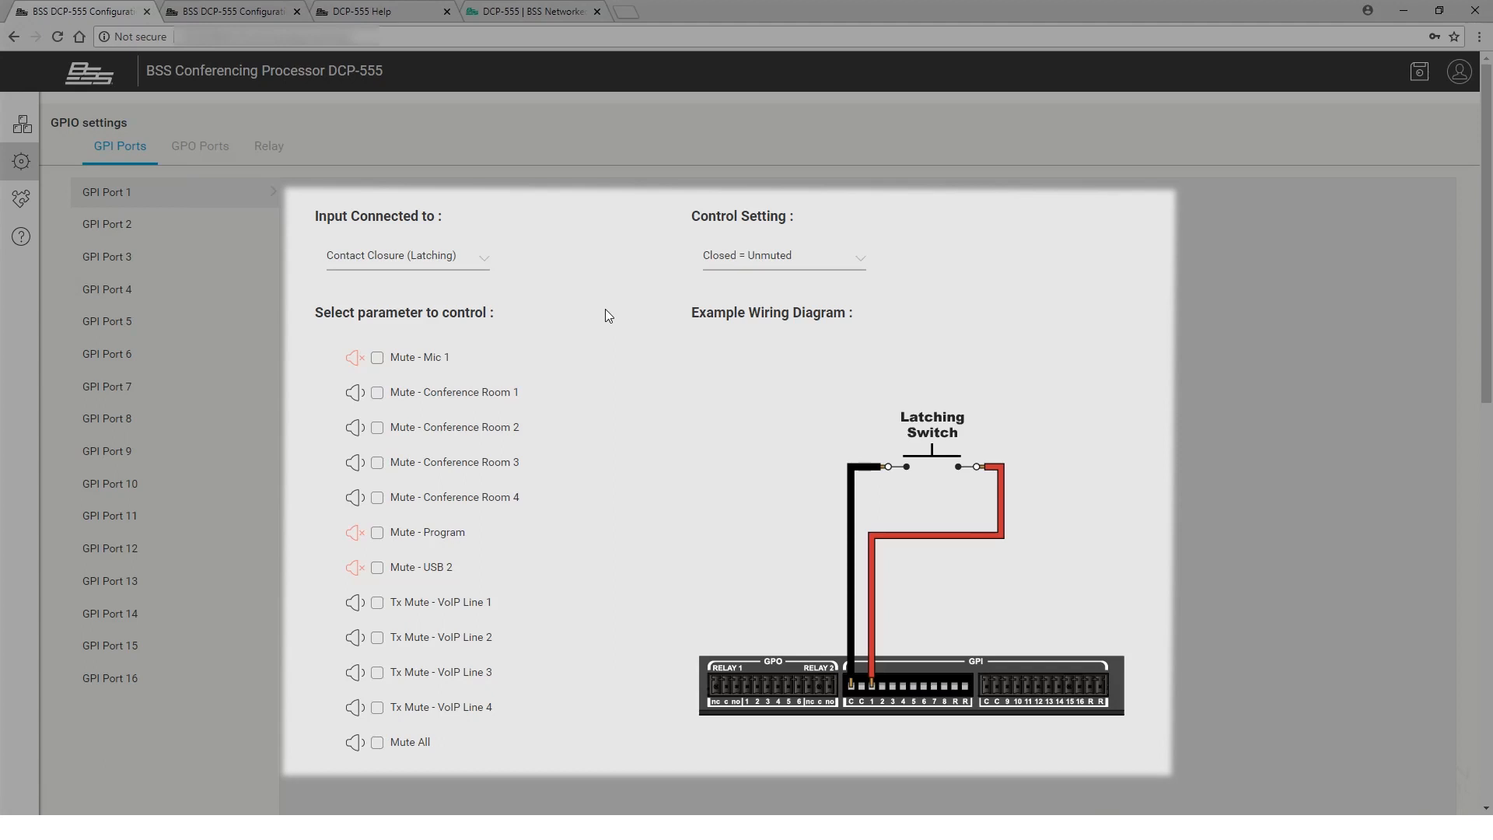
click(470, 264)
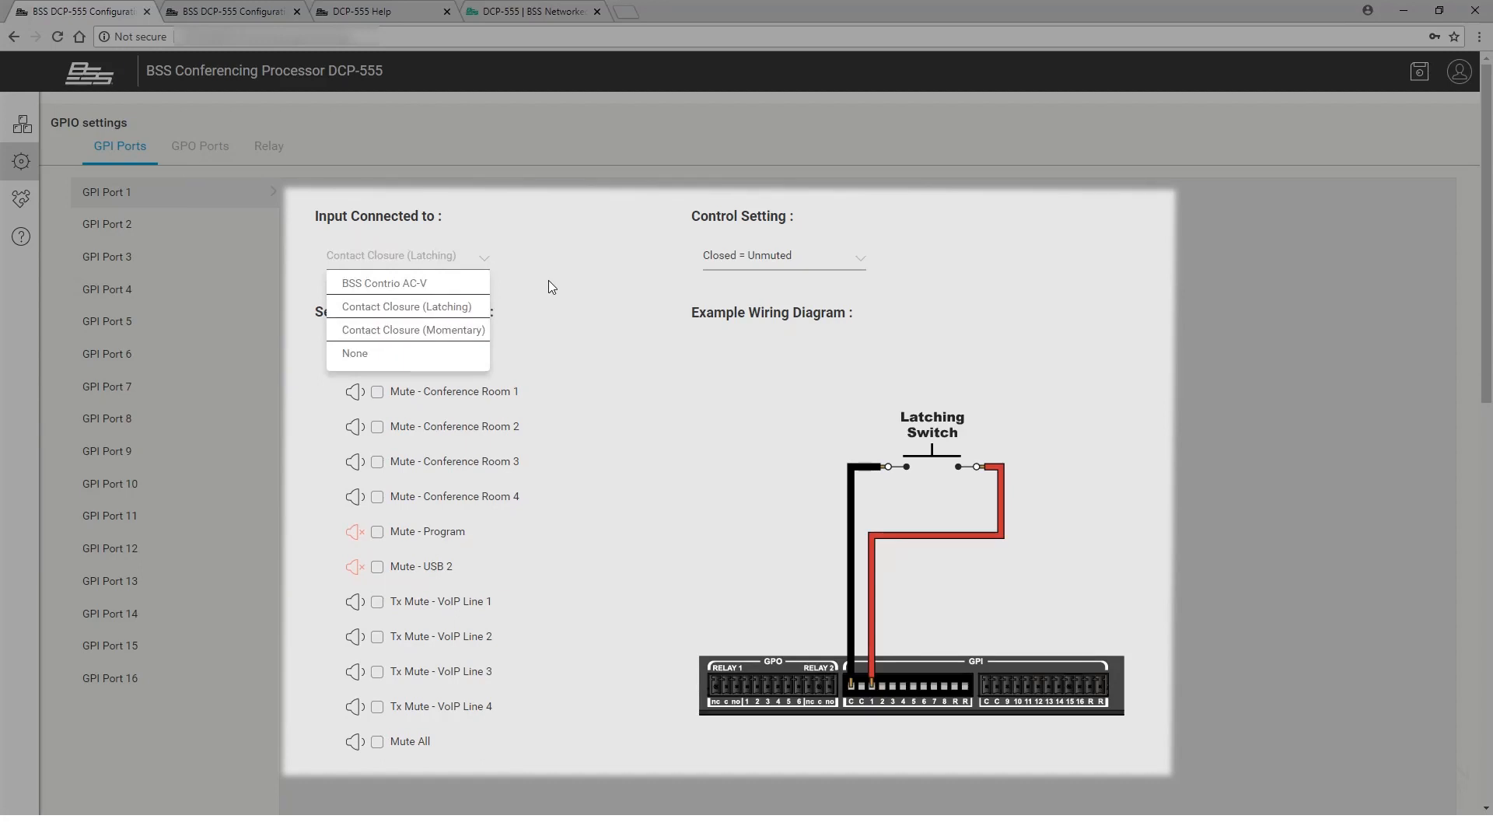
click(514, 323)
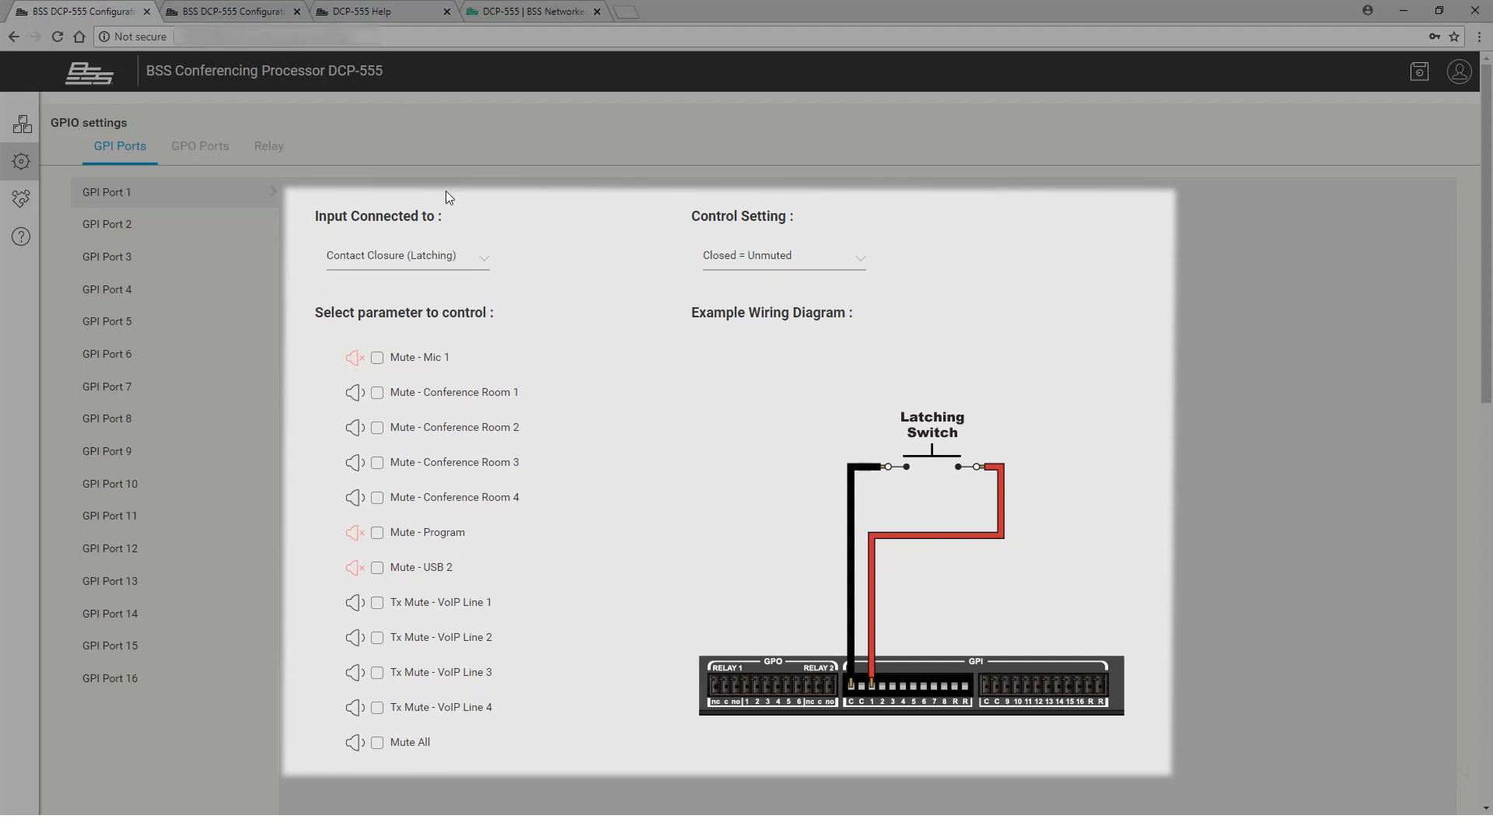
click(269, 147)
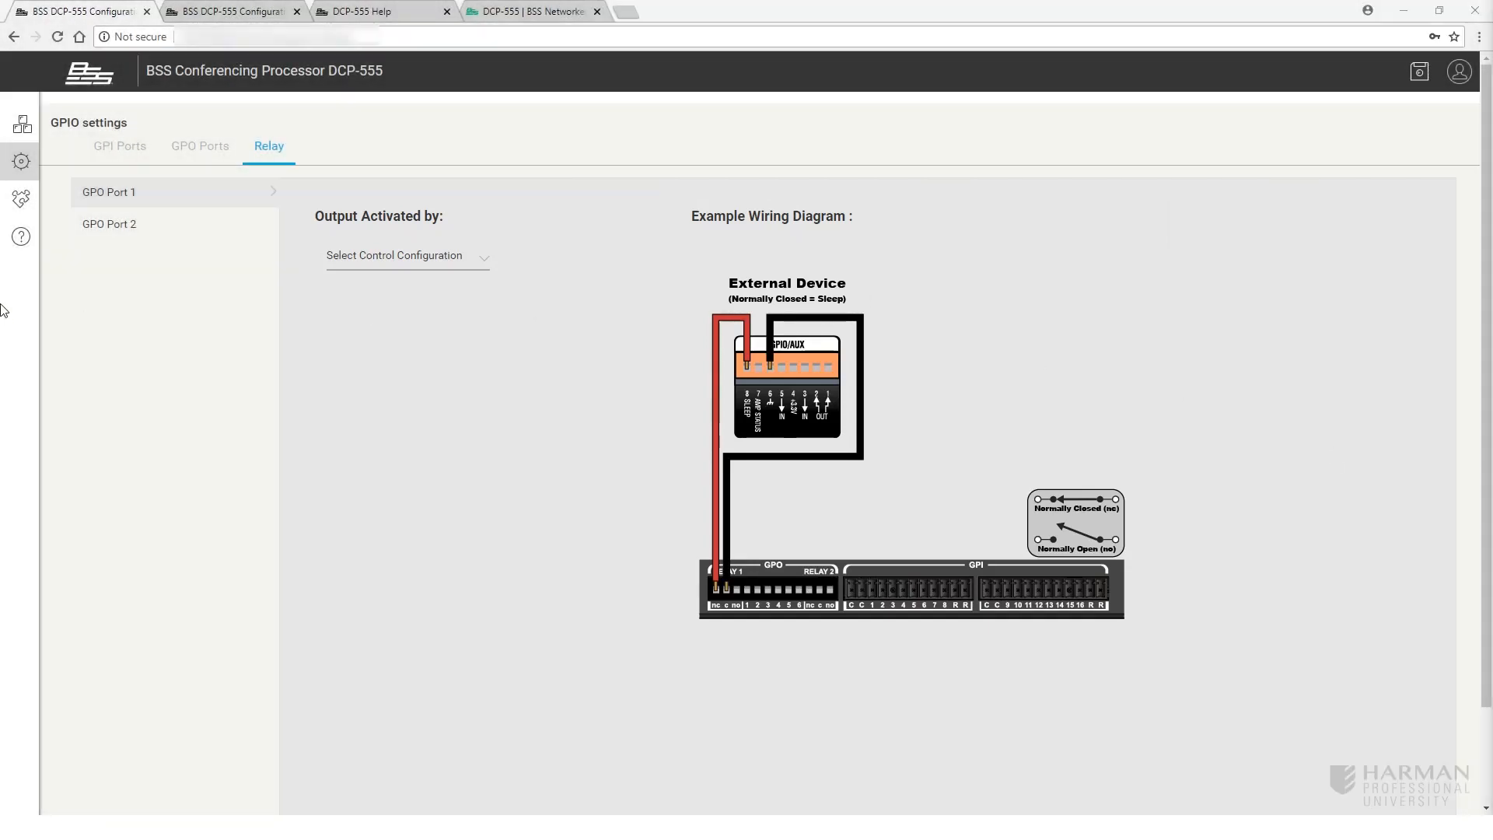
- Open the RS232 settings to check the serial communication parameters
click(21, 161)
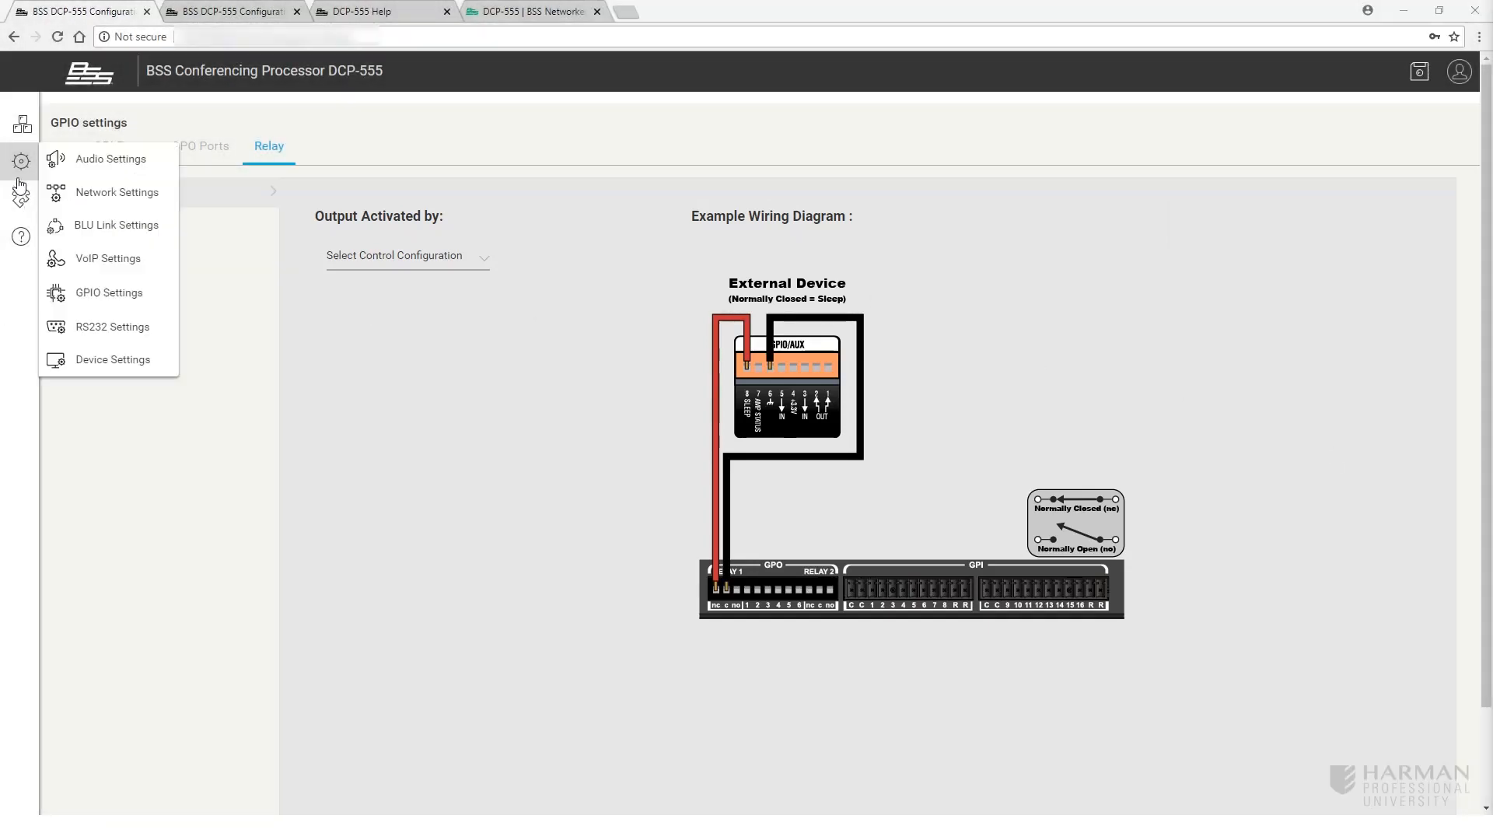
click(110, 327)
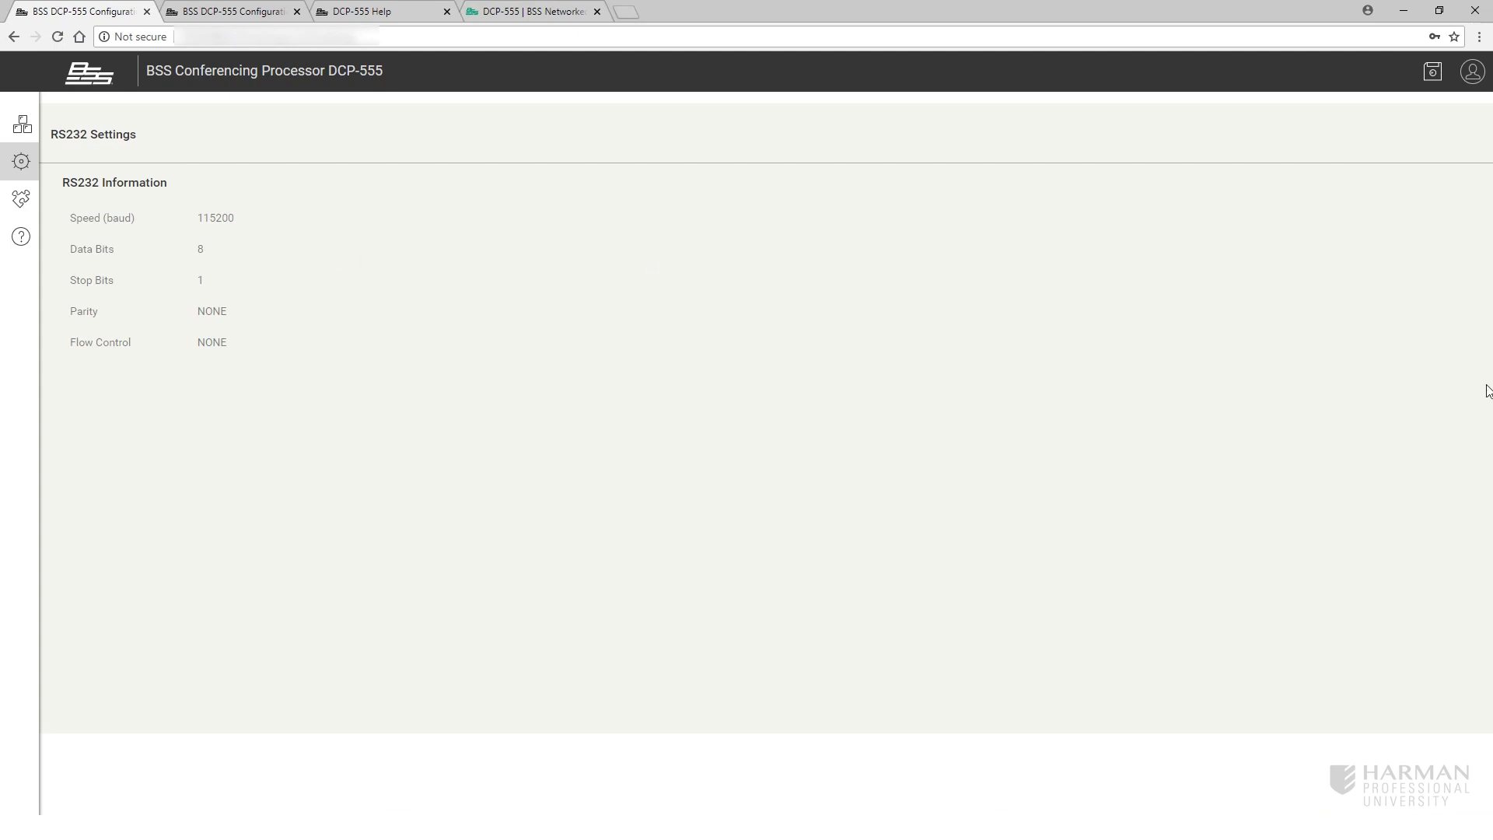
- Save the configuration under the new name New Config and return to the dashboard
click(1432, 76)
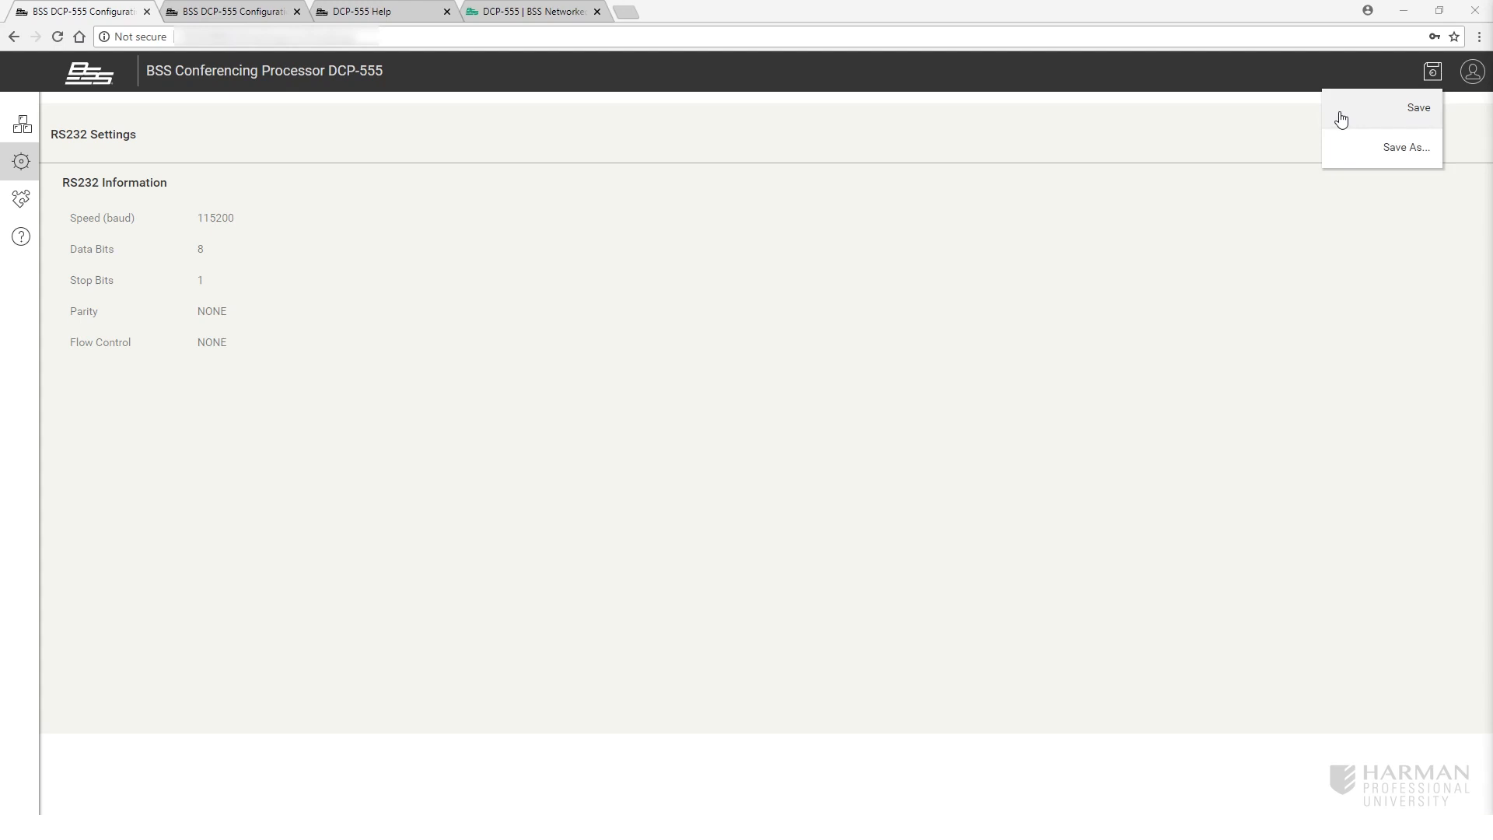
click(1351, 149)
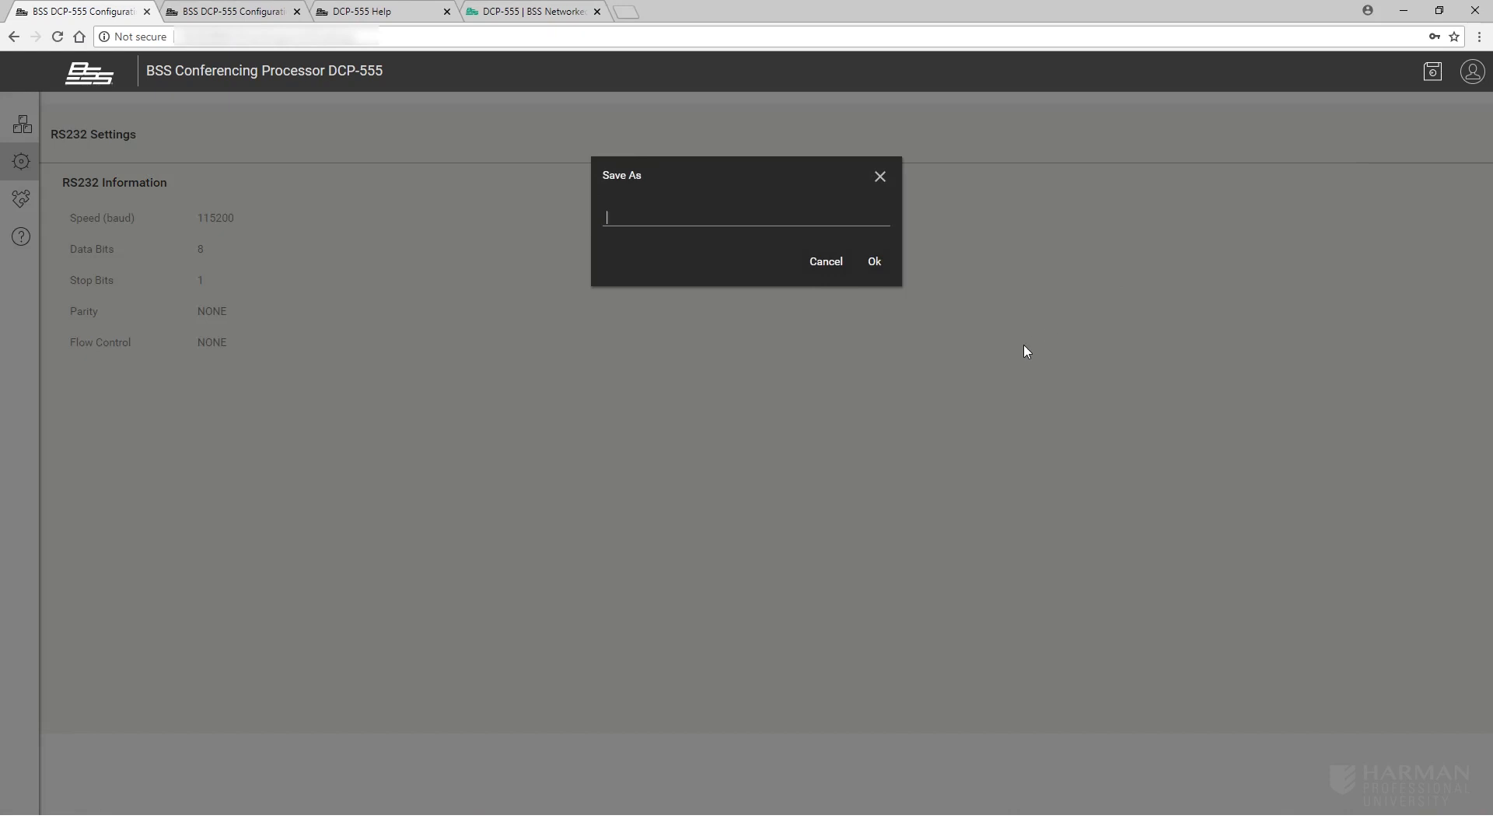
text(New Config)
click(875, 262)
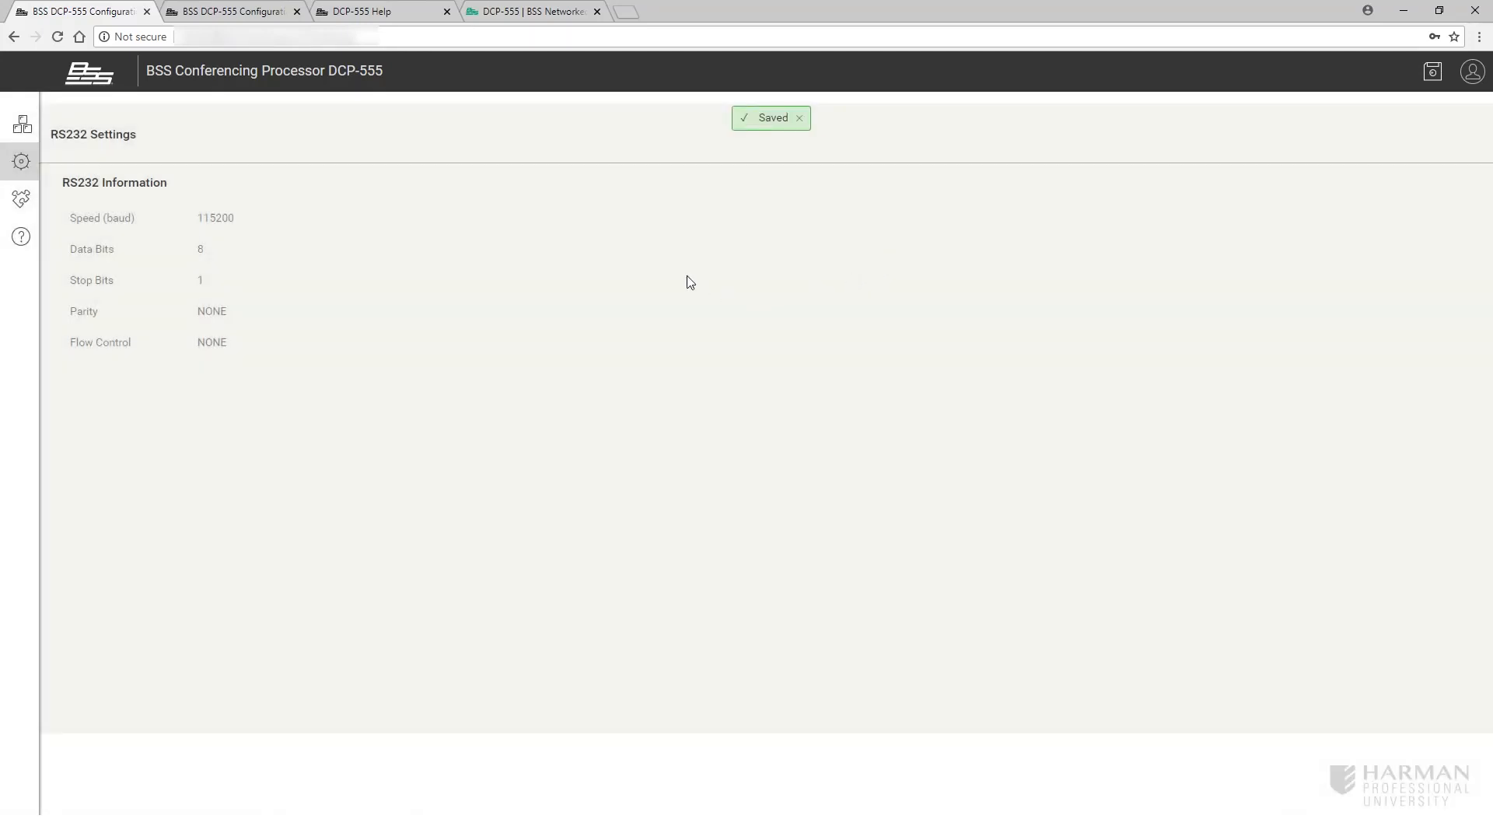
click(21, 124)
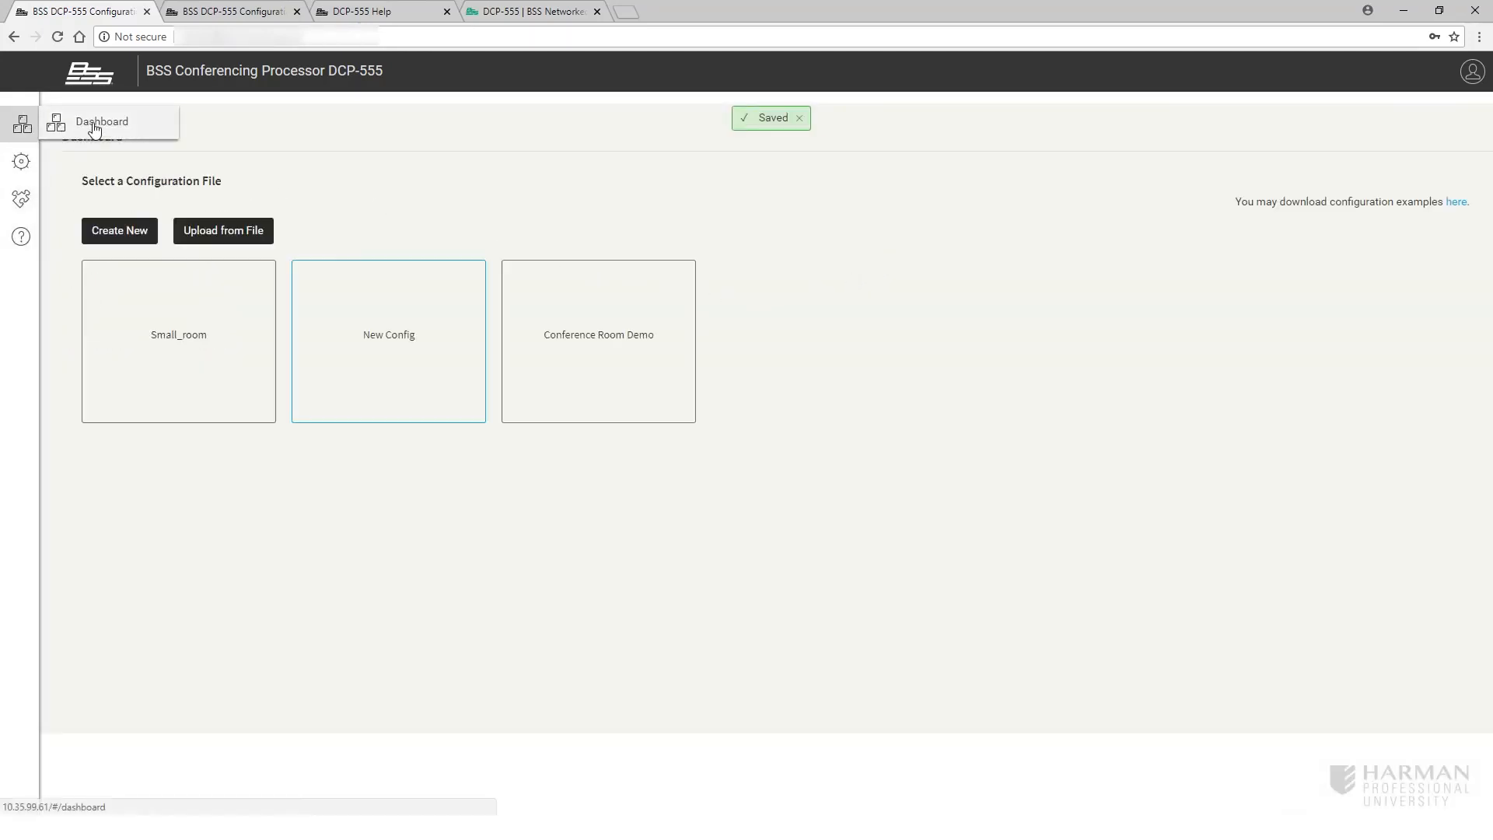
- Sign out of the processor's configuration interface from the account options
click(1472, 74)
click(1472, 74)
click(1471, 78)
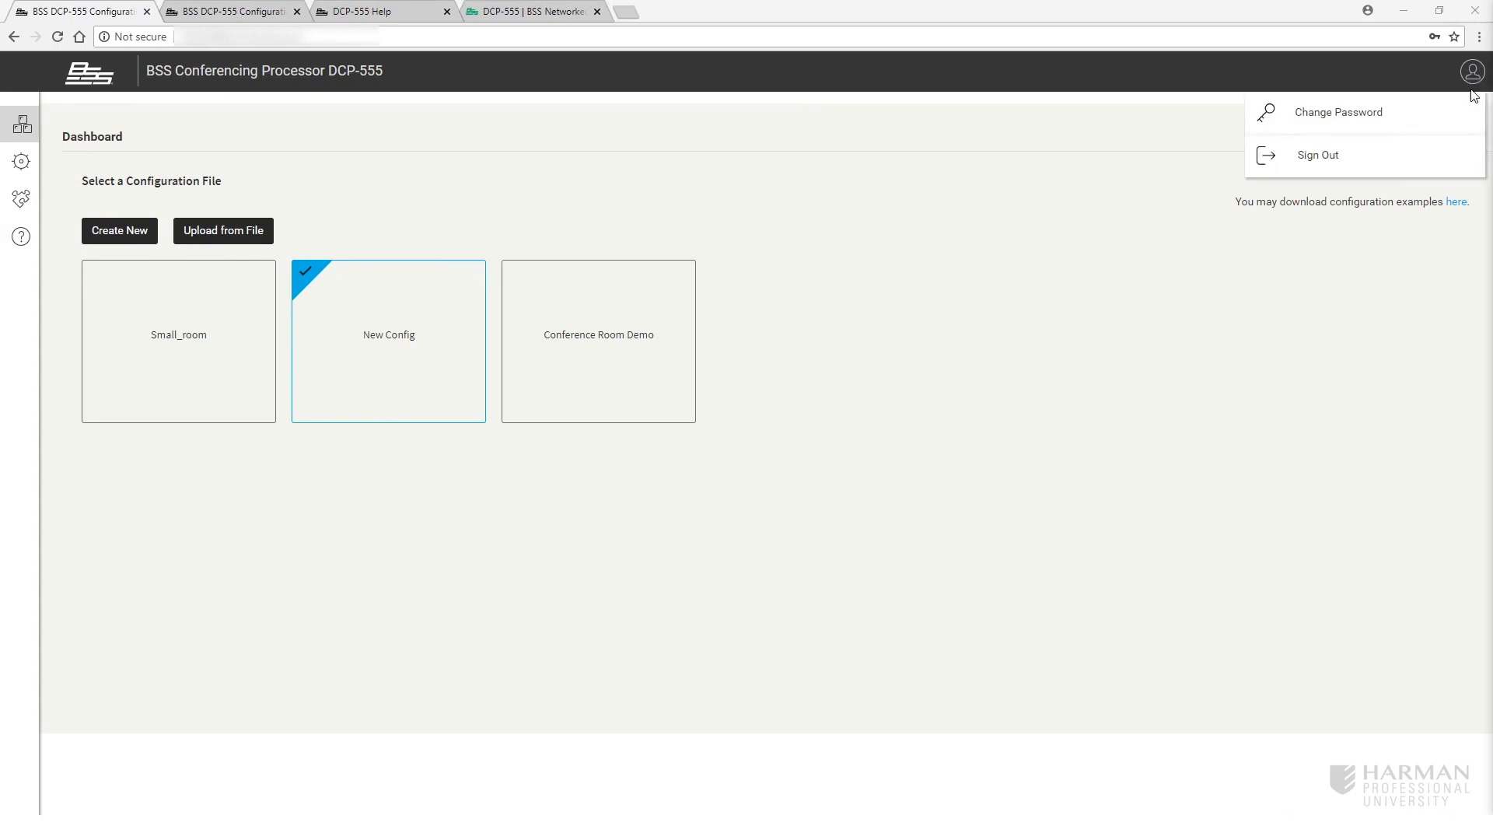
click(1423, 155)
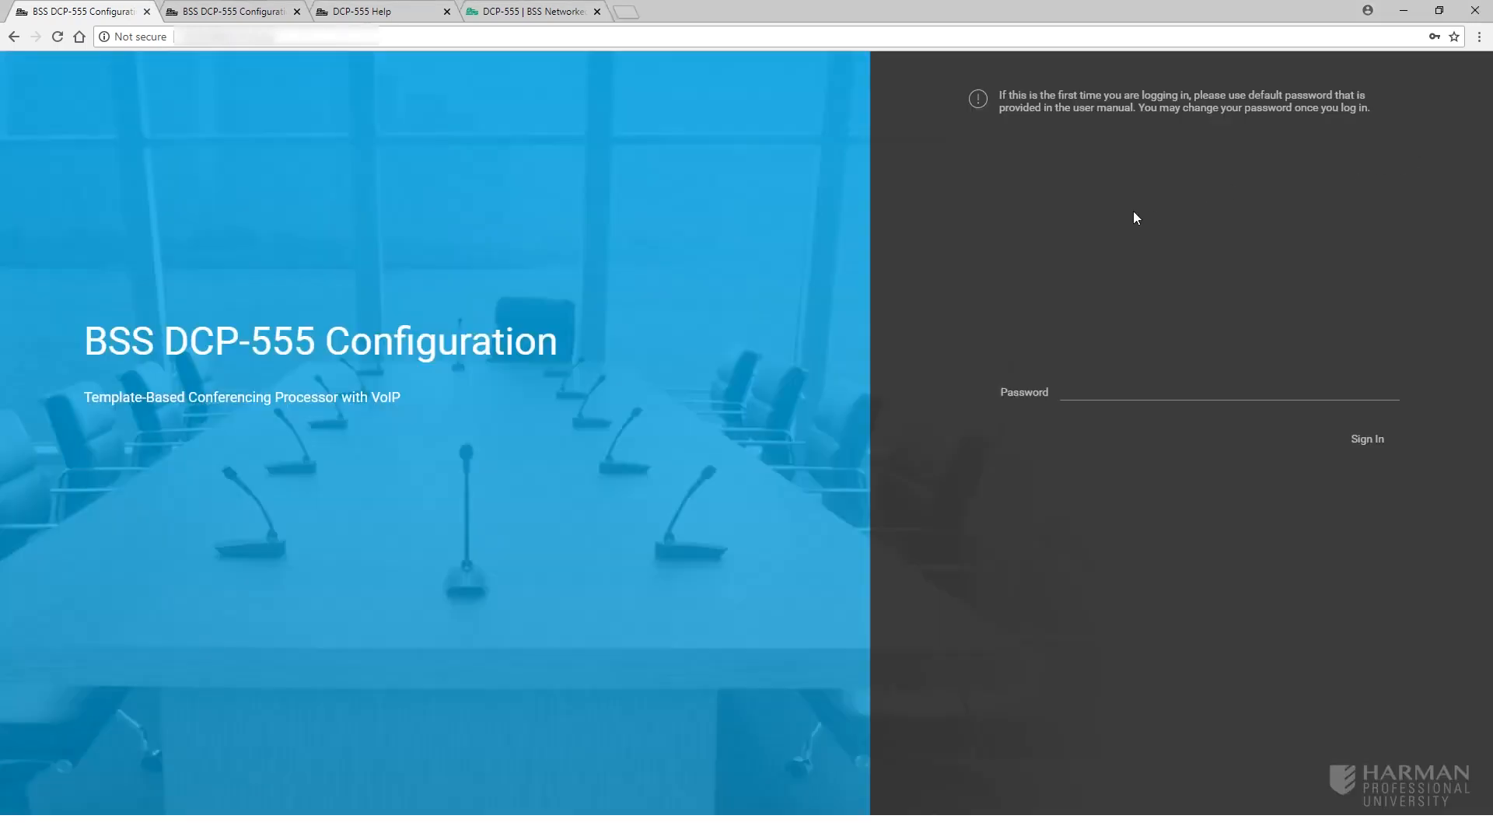